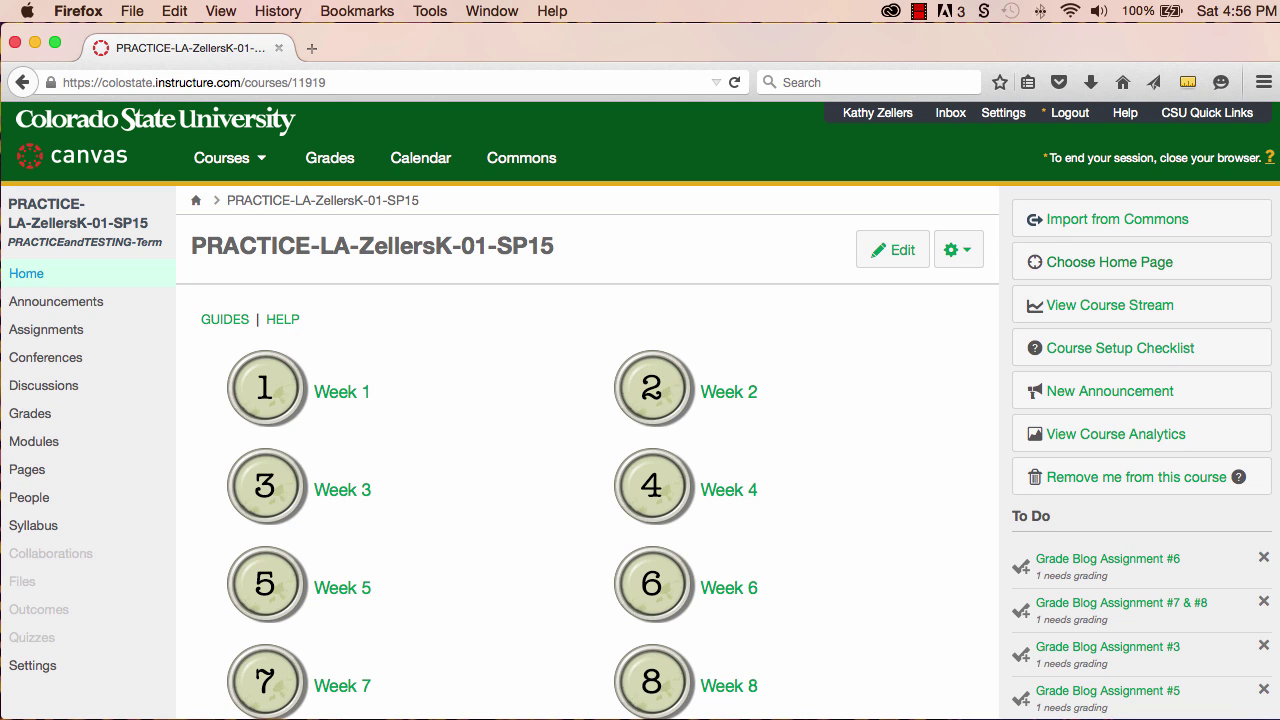
Step: Enable Attendance right below Syllabus in course navigation, save, and enter Student View
left_click(82, 671)
left_click(458, 262)
scroll(681, 530, "down", 2)
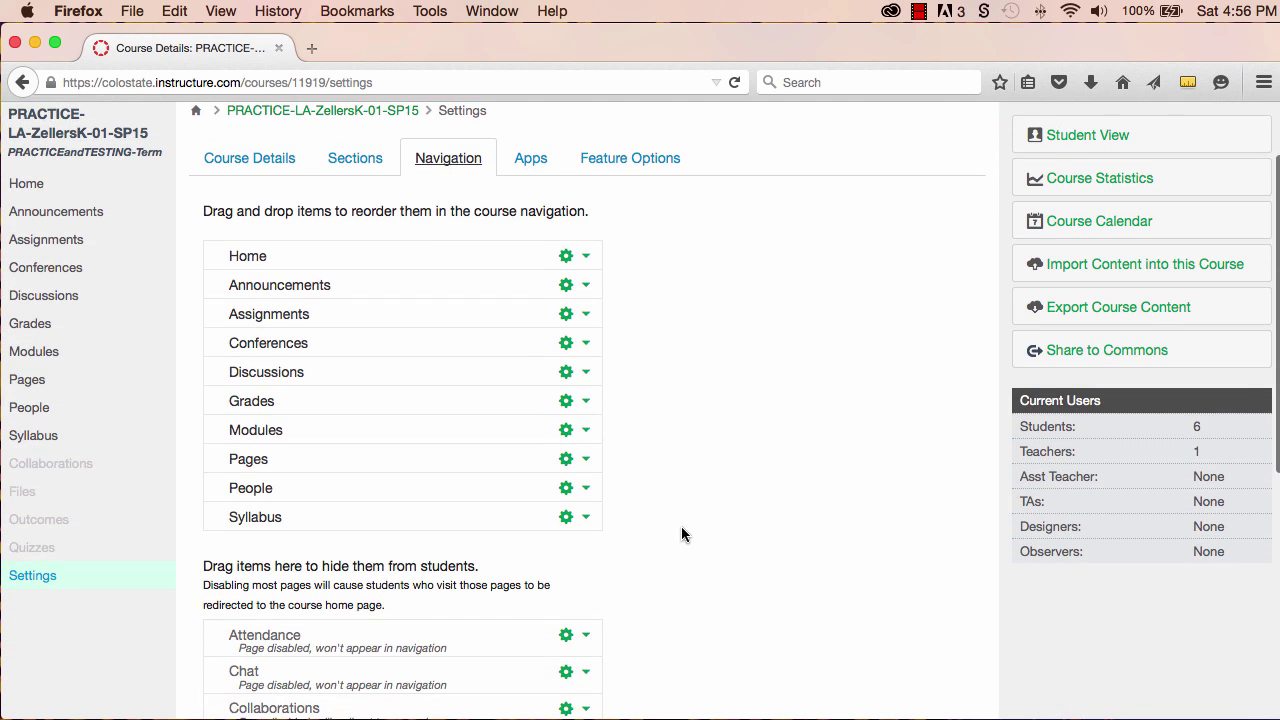
left_click_drag(305, 627, 312, 528)
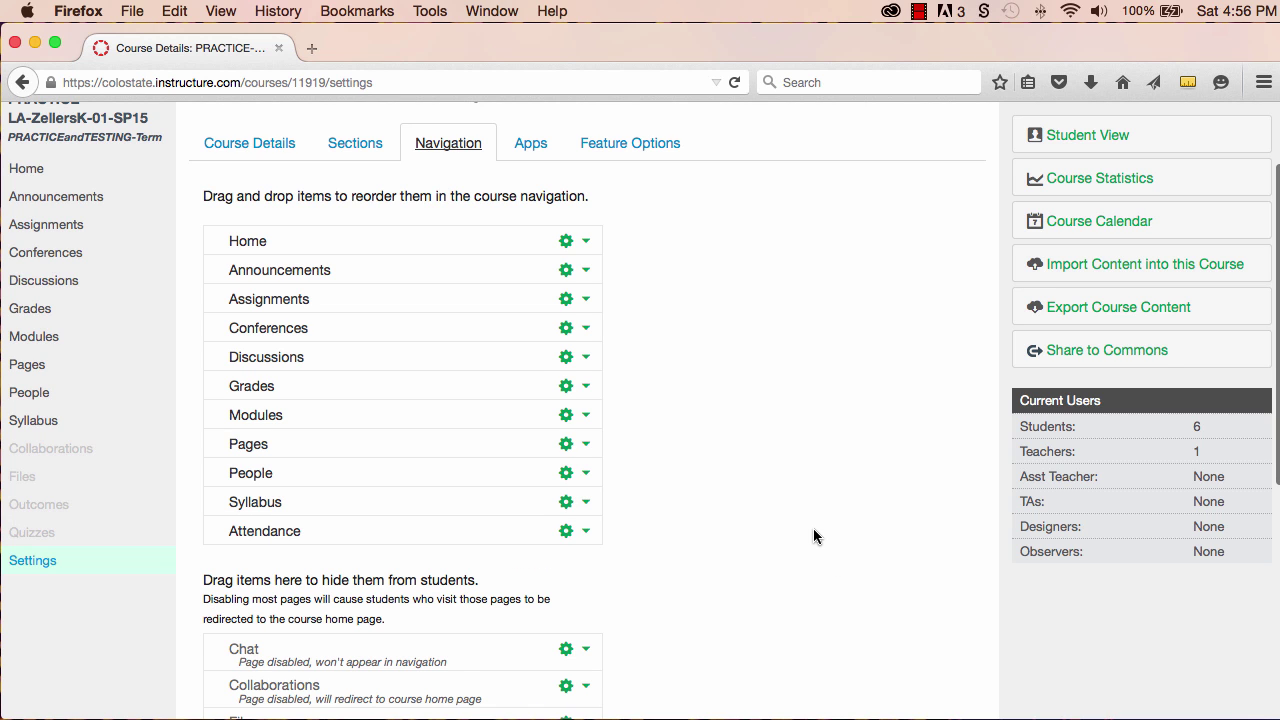
scroll(813, 536, "down", 3)
scroll(813, 536, "down", 4)
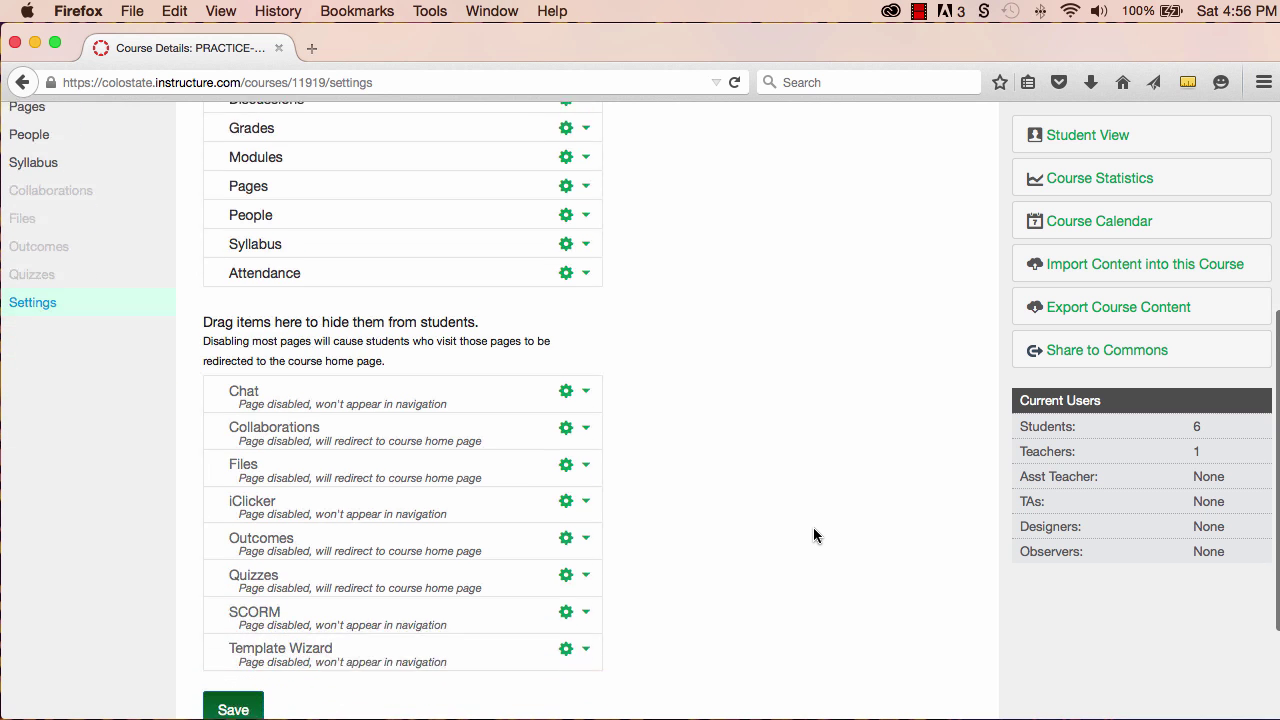
left_click(234, 654)
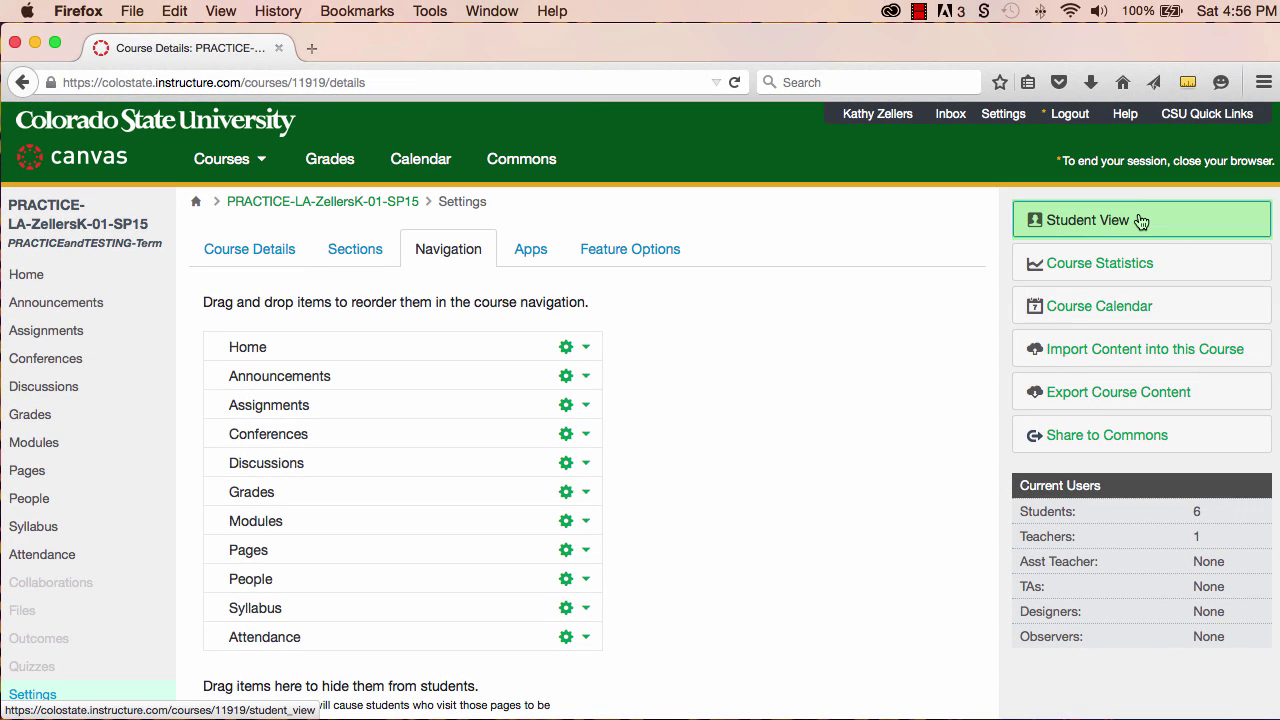
left_click(1141, 221)
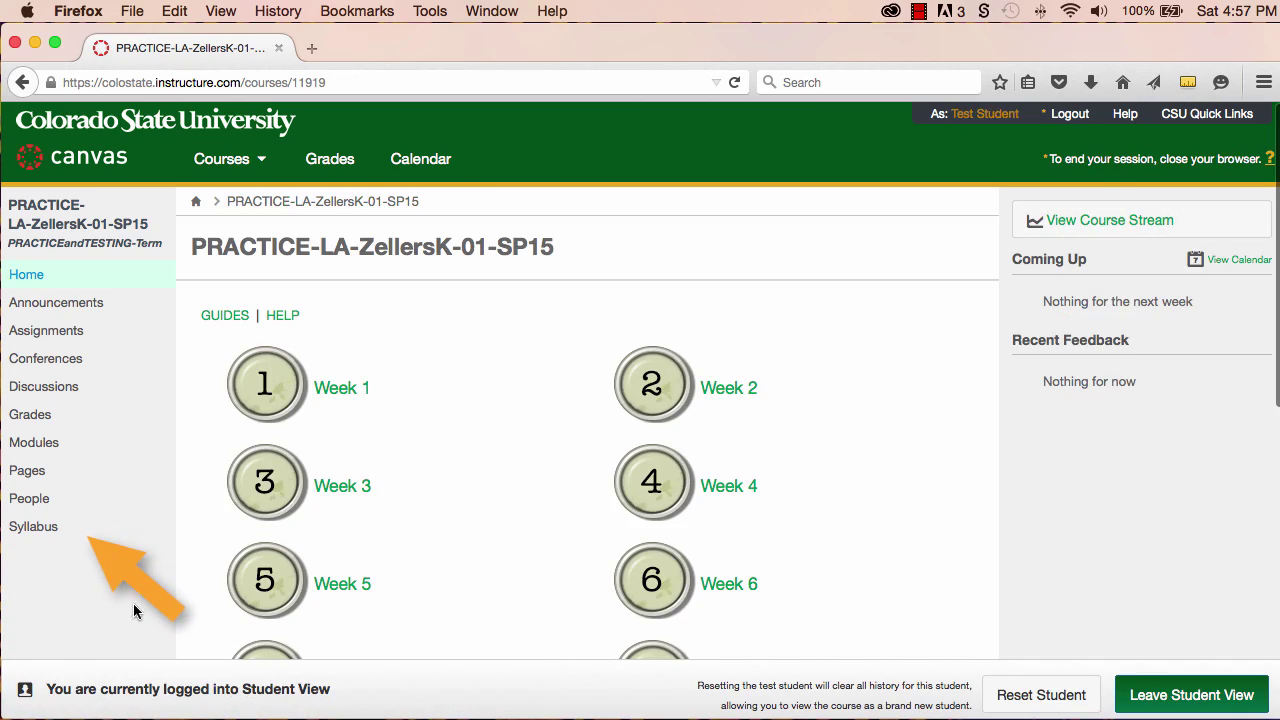
Step: View the Grades page as the Test Student
left_click(81, 418)
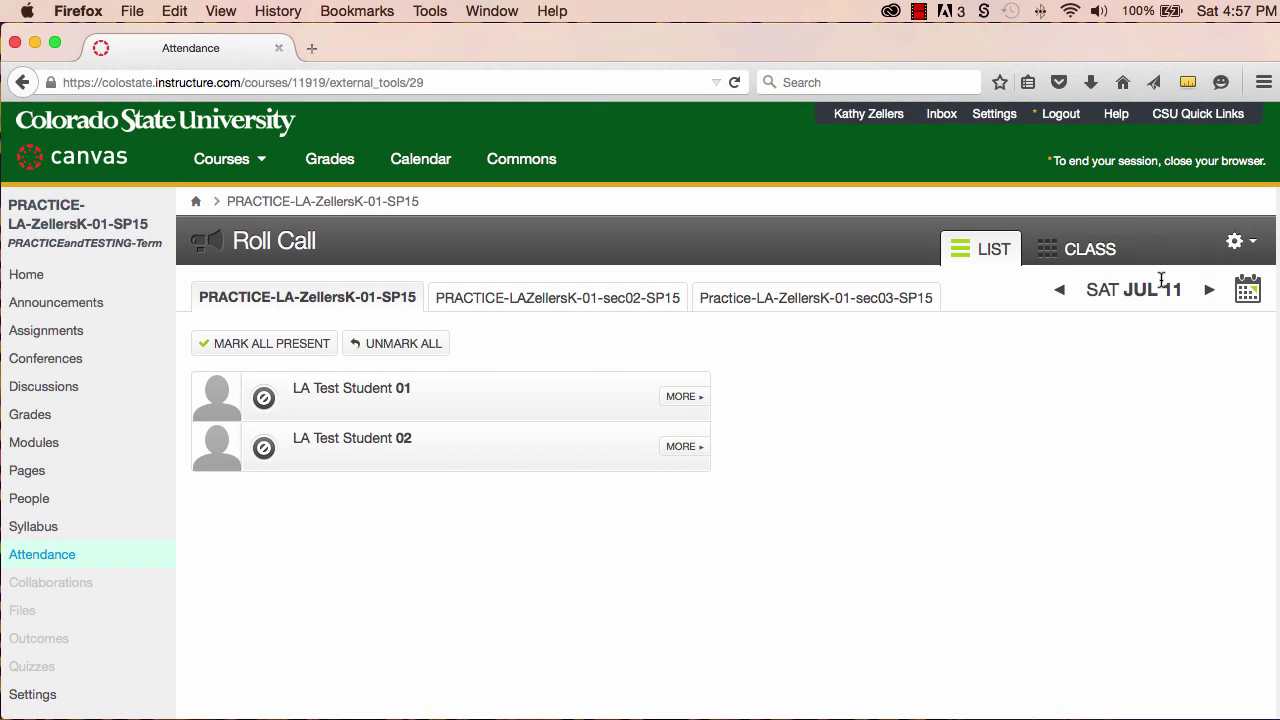
Step: Review the lateness slider in Roll Call Settings, then close the settings
left_click(1236, 242)
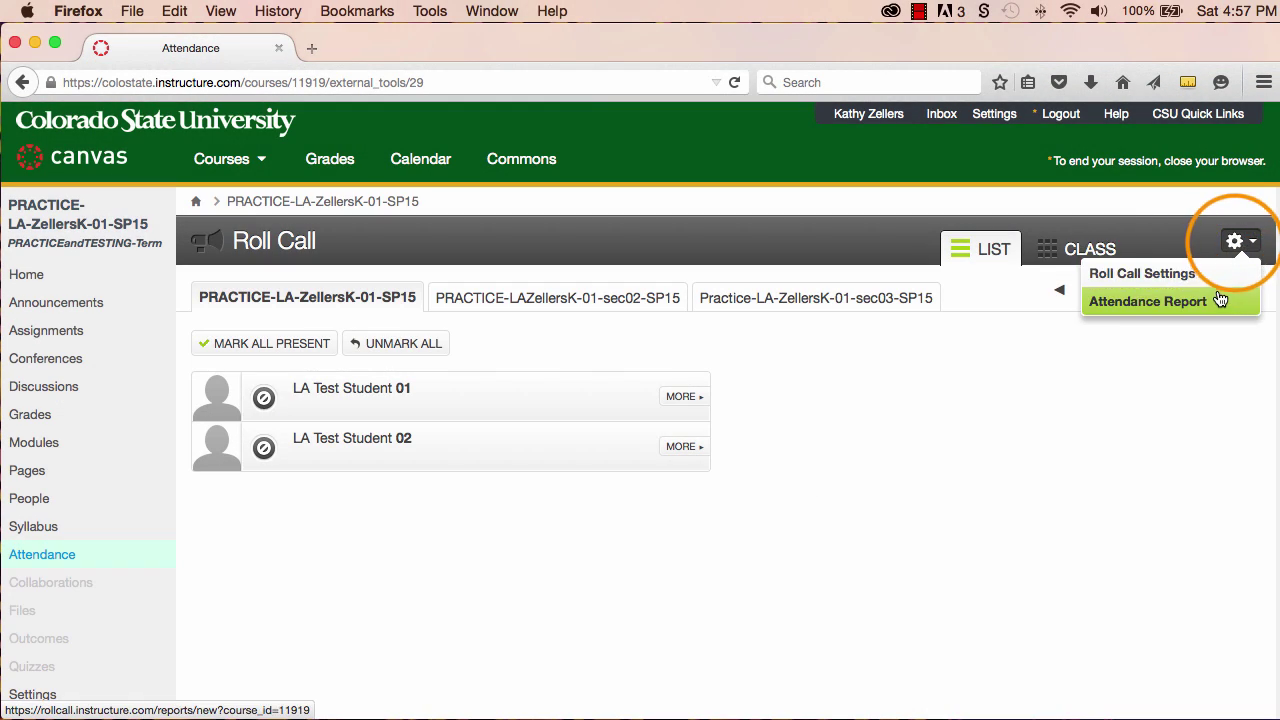
left_click(1211, 287)
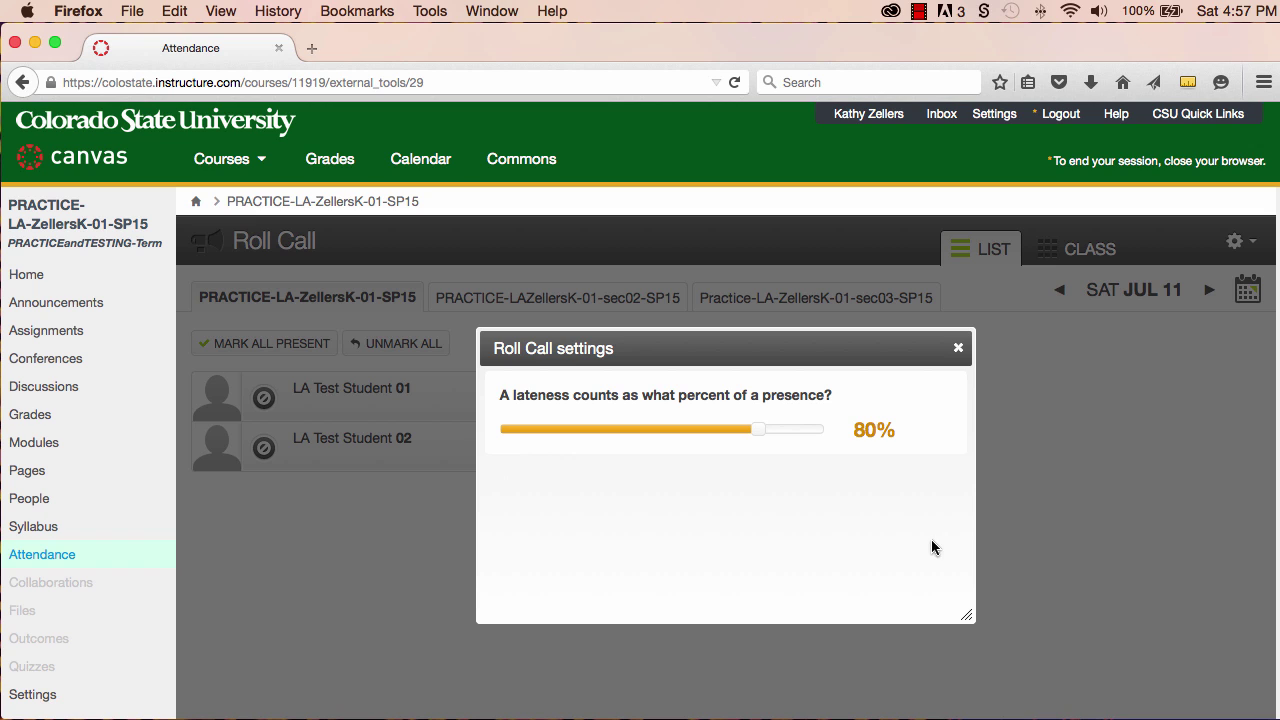
left_click(958, 349)
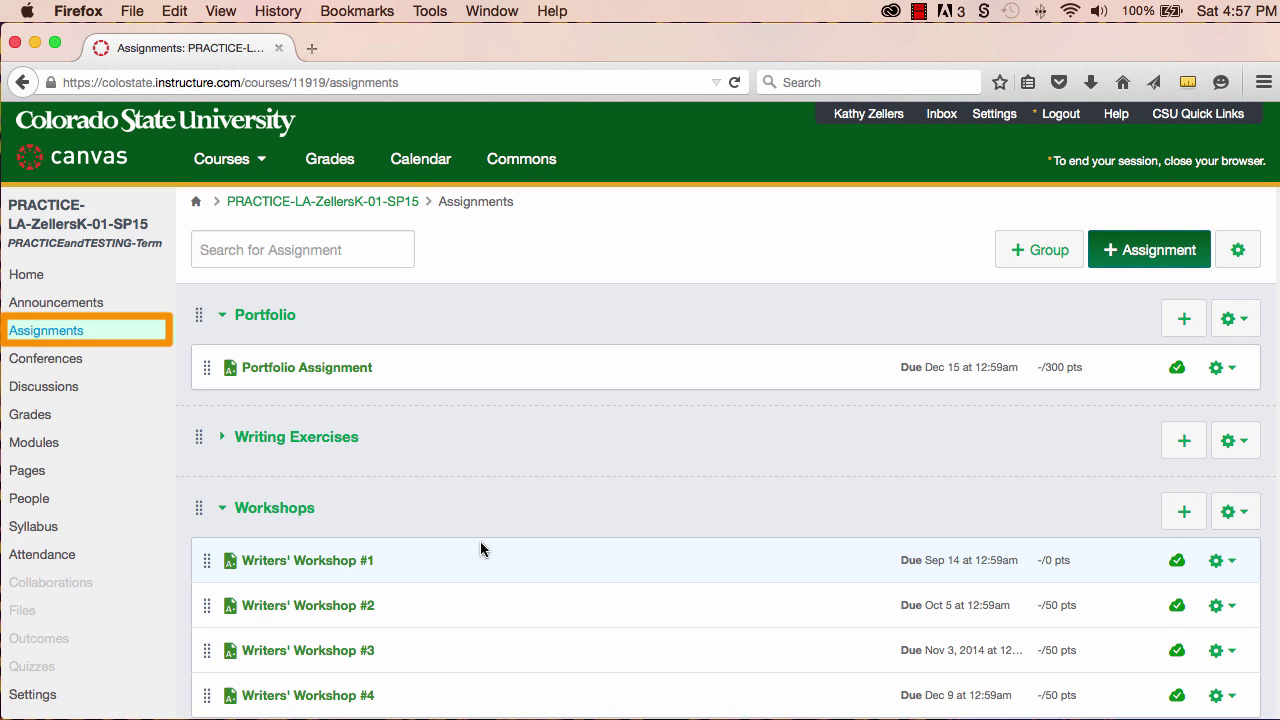
Step: Collapse Workshops, mark all sec02 students present in Roll Call, and return to Assignments
scroll(480, 541, "down", 2)
left_click(222, 428)
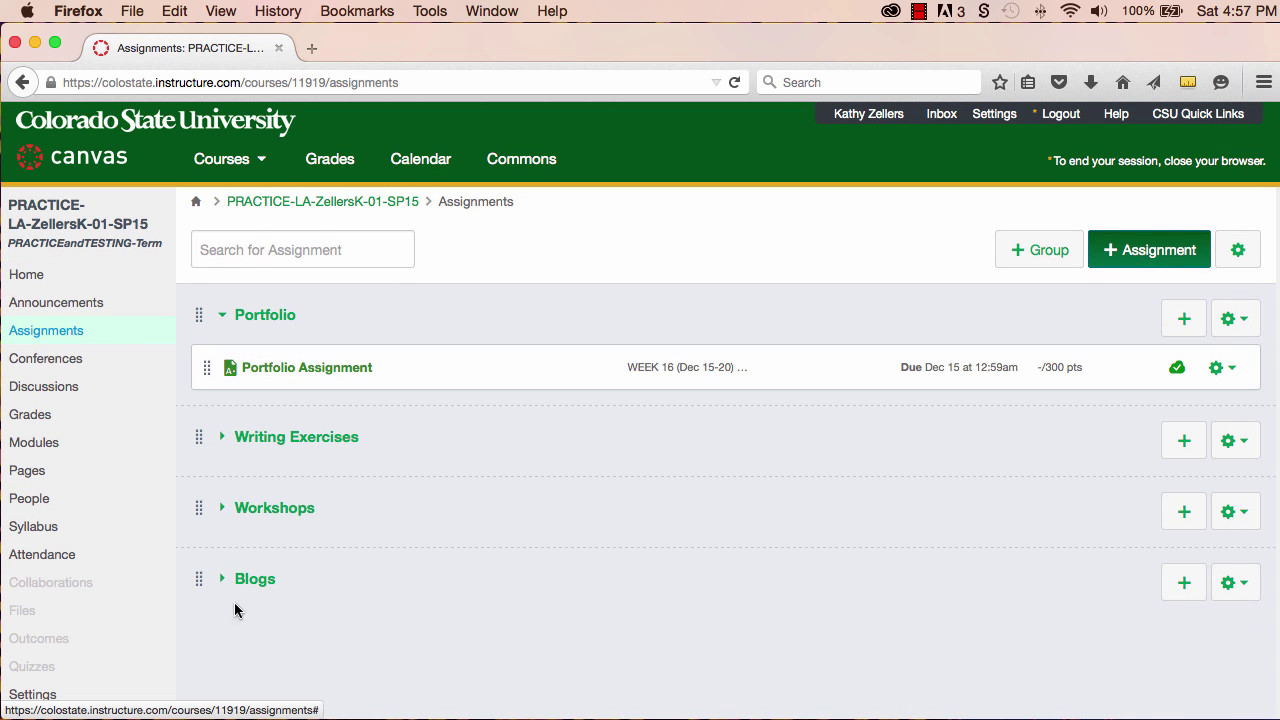
left_click(42, 555)
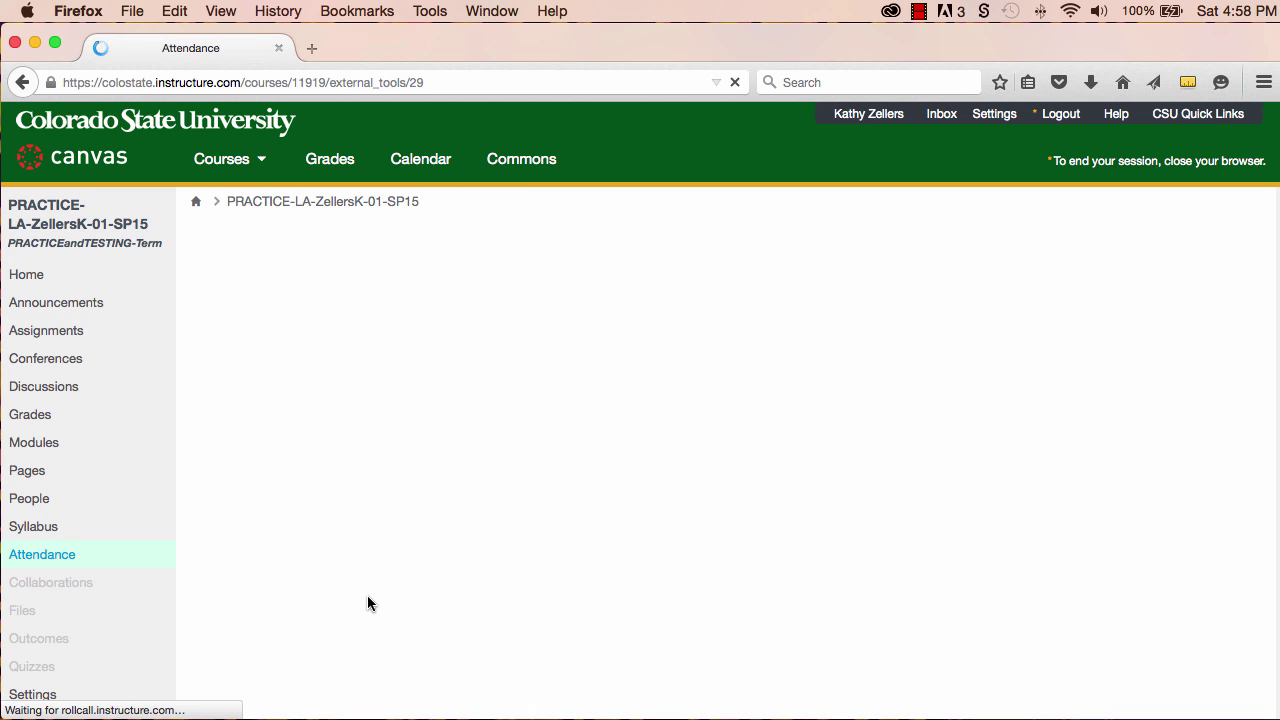
left_click(295, 350)
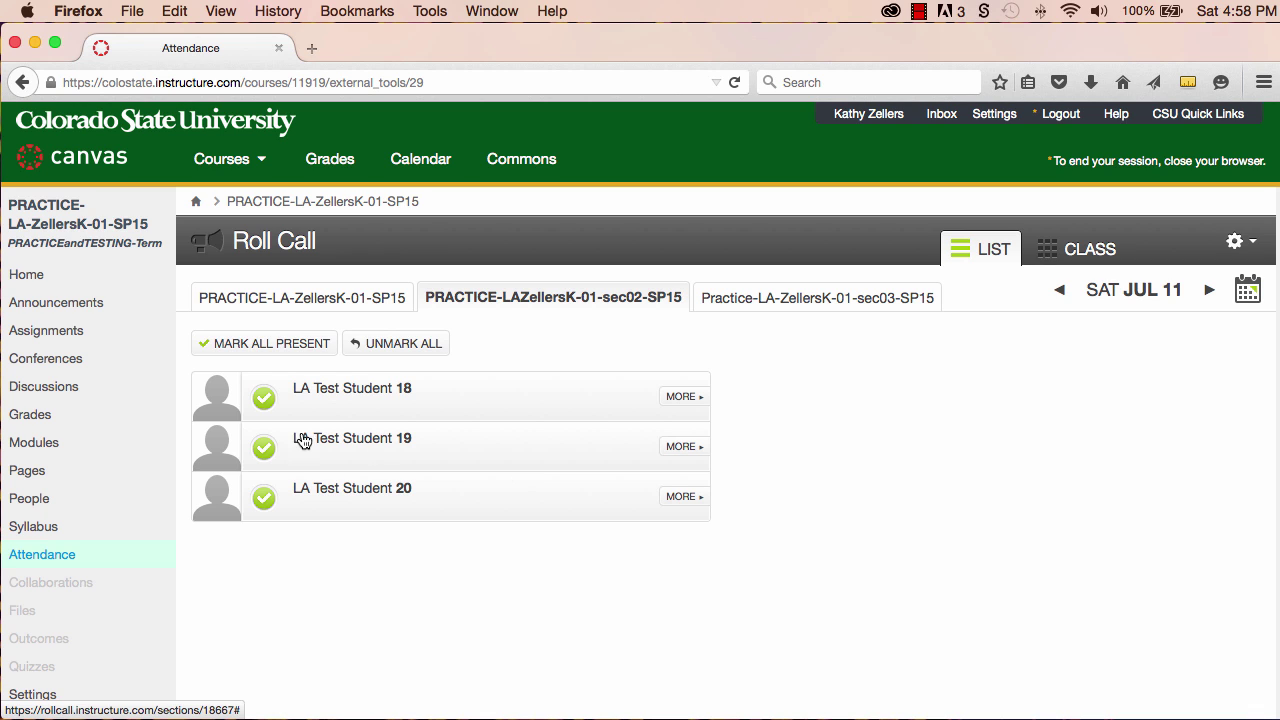
left_click(76, 330)
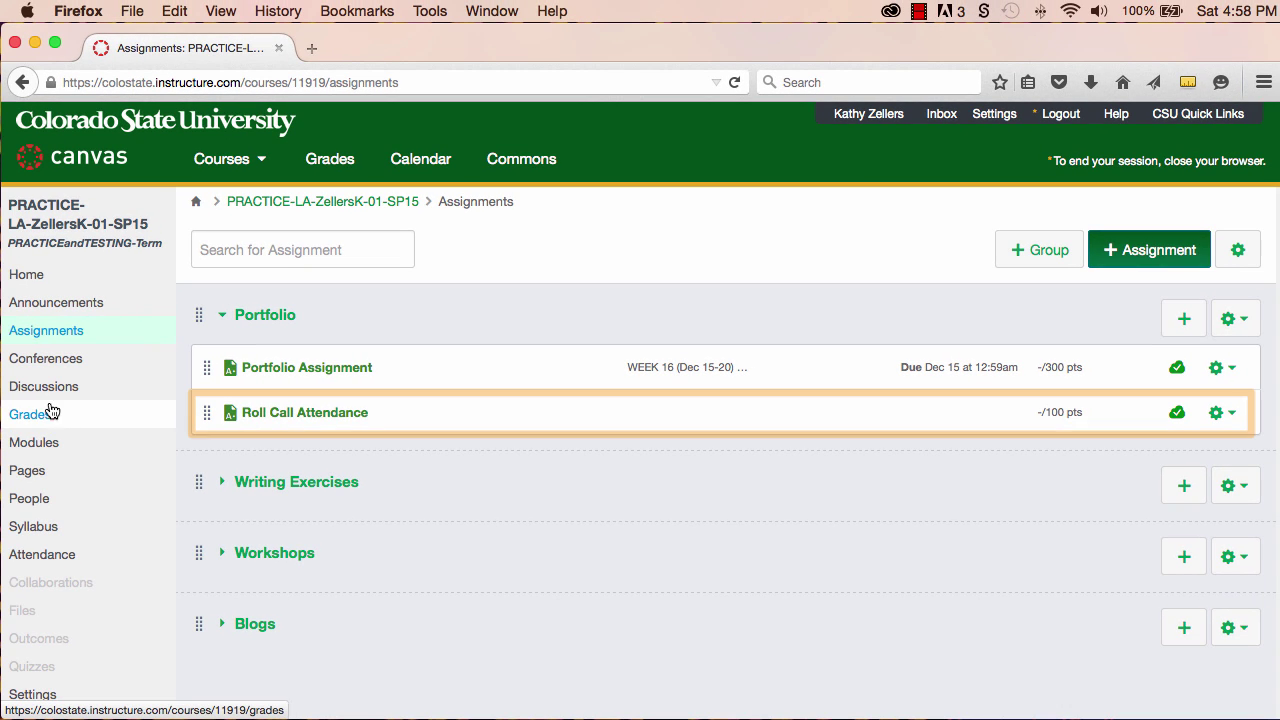
left_click(46, 422)
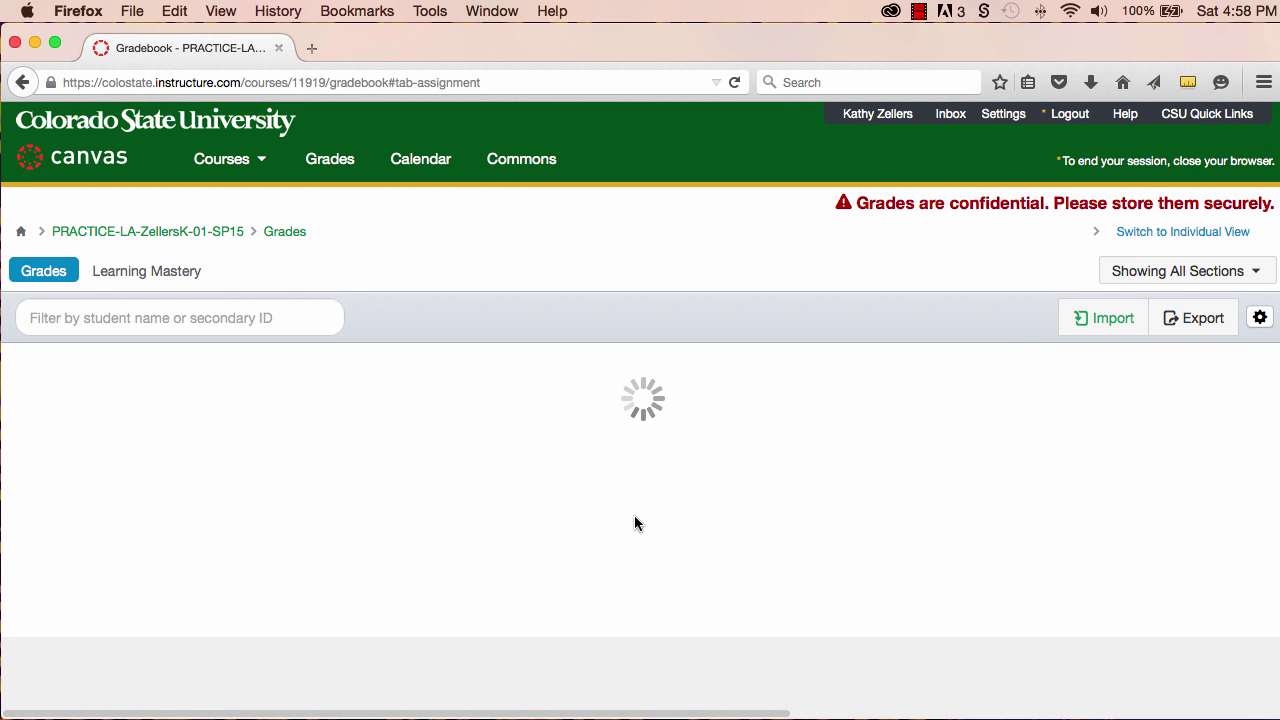
scroll(634, 515, "right", 15)
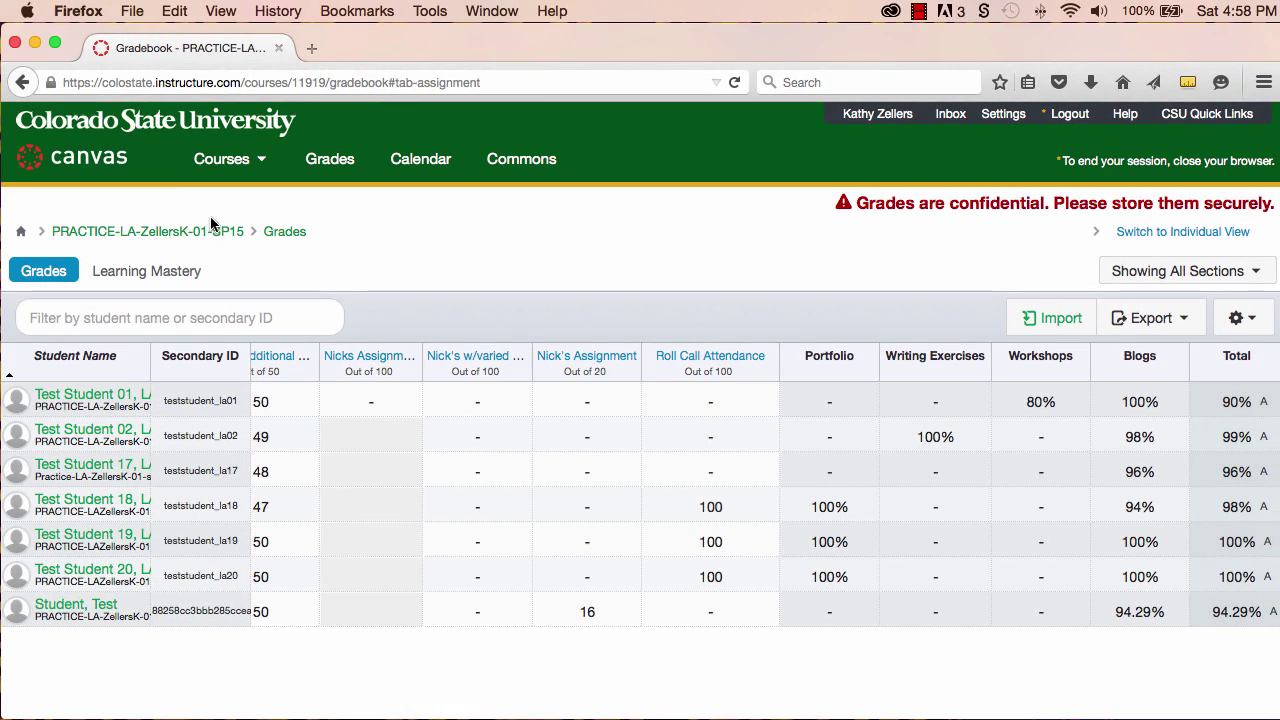
left_click(206, 231)
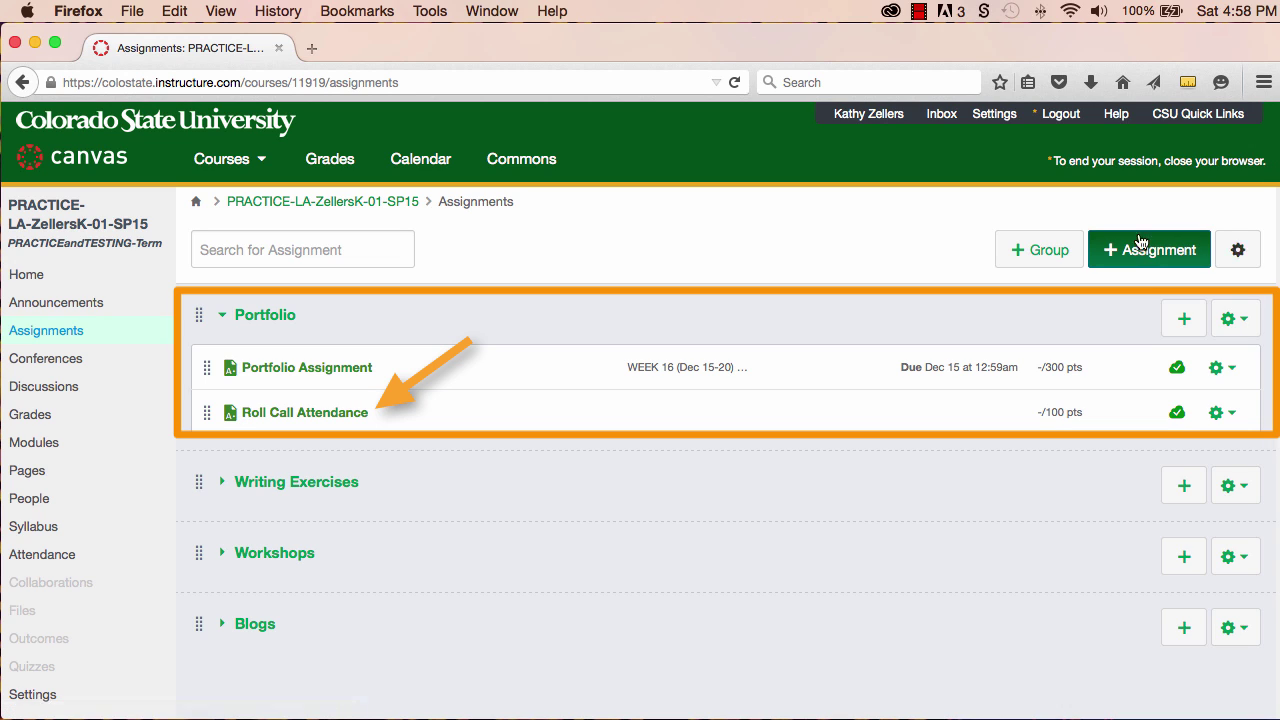
Step: Create a new assignment group named ATTENDANCE
left_click(1060, 249)
left_click(704, 365)
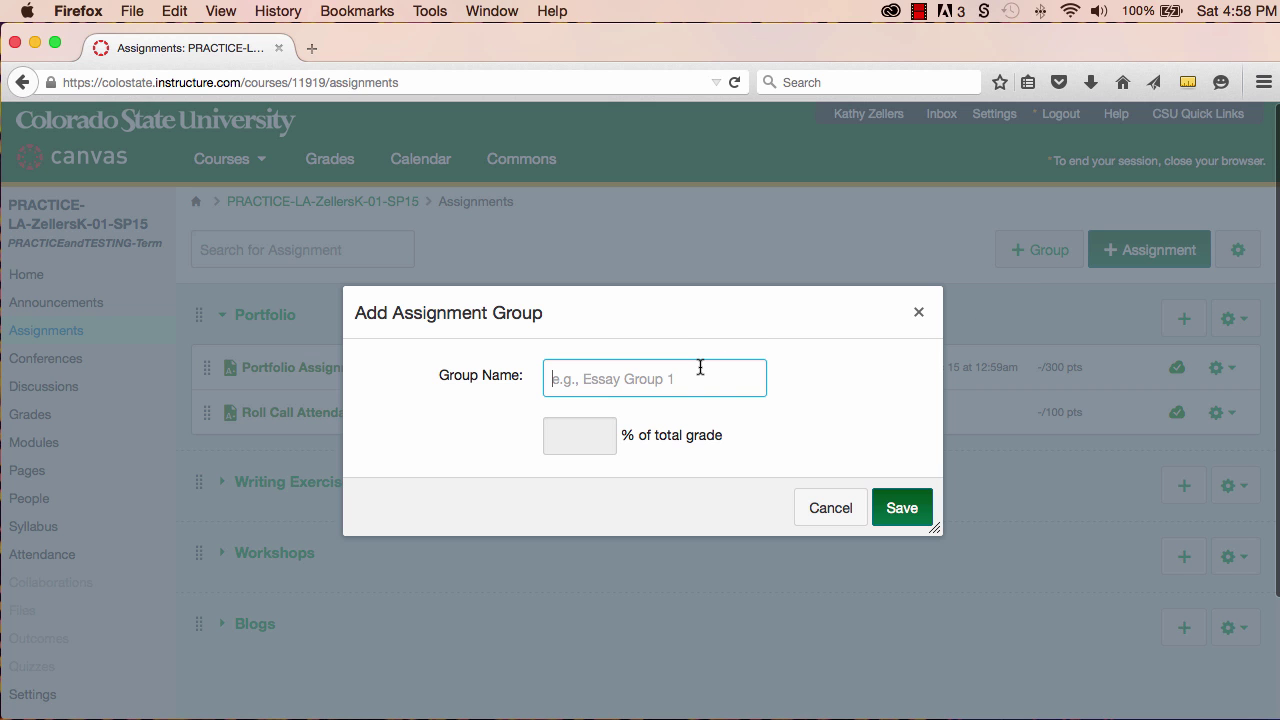
type("At")
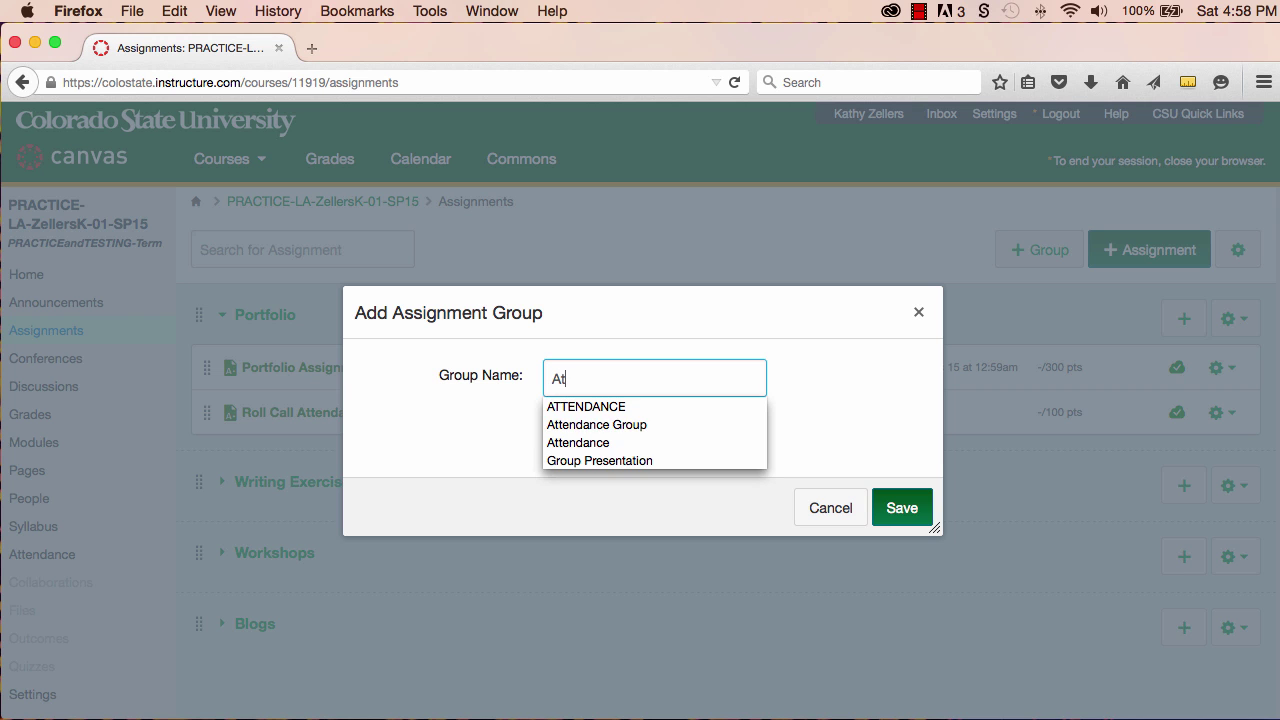
left_click(633, 407)
left_click(900, 506)
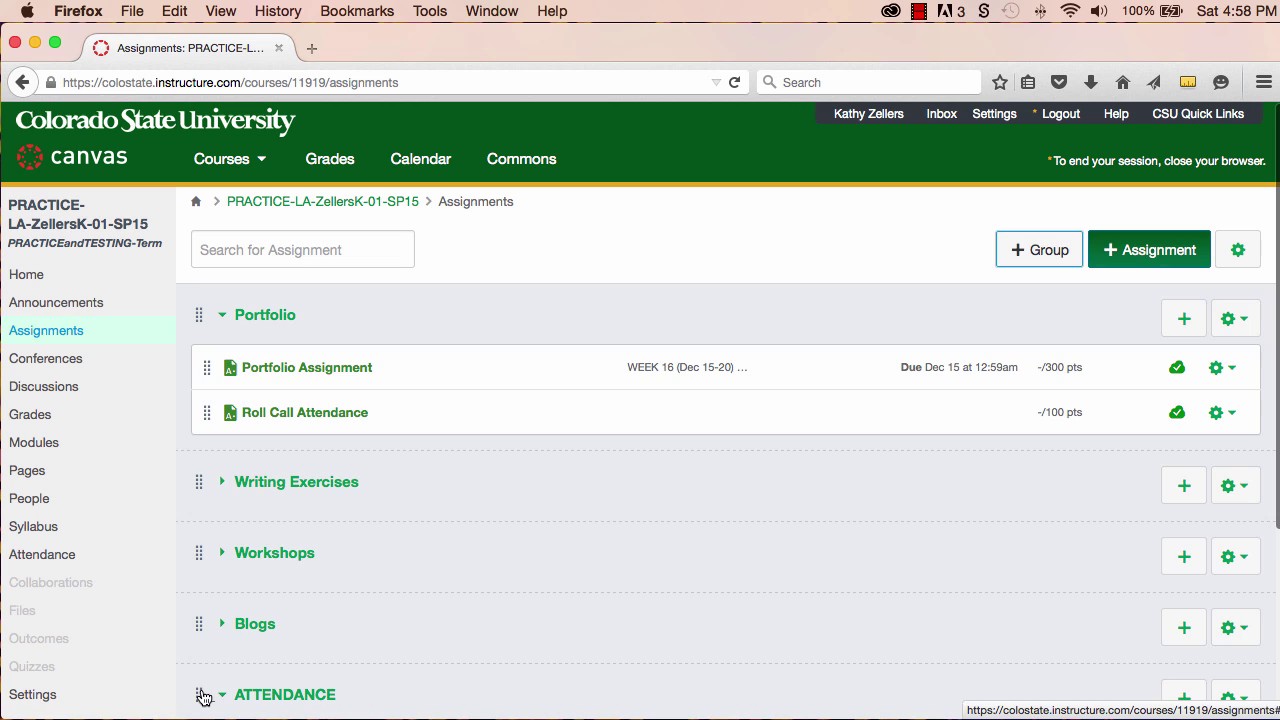
Step: Move ATTENDANCE above Portfolio and put Roll Call Attendance into it
left_click_drag(200, 694, 219, 332)
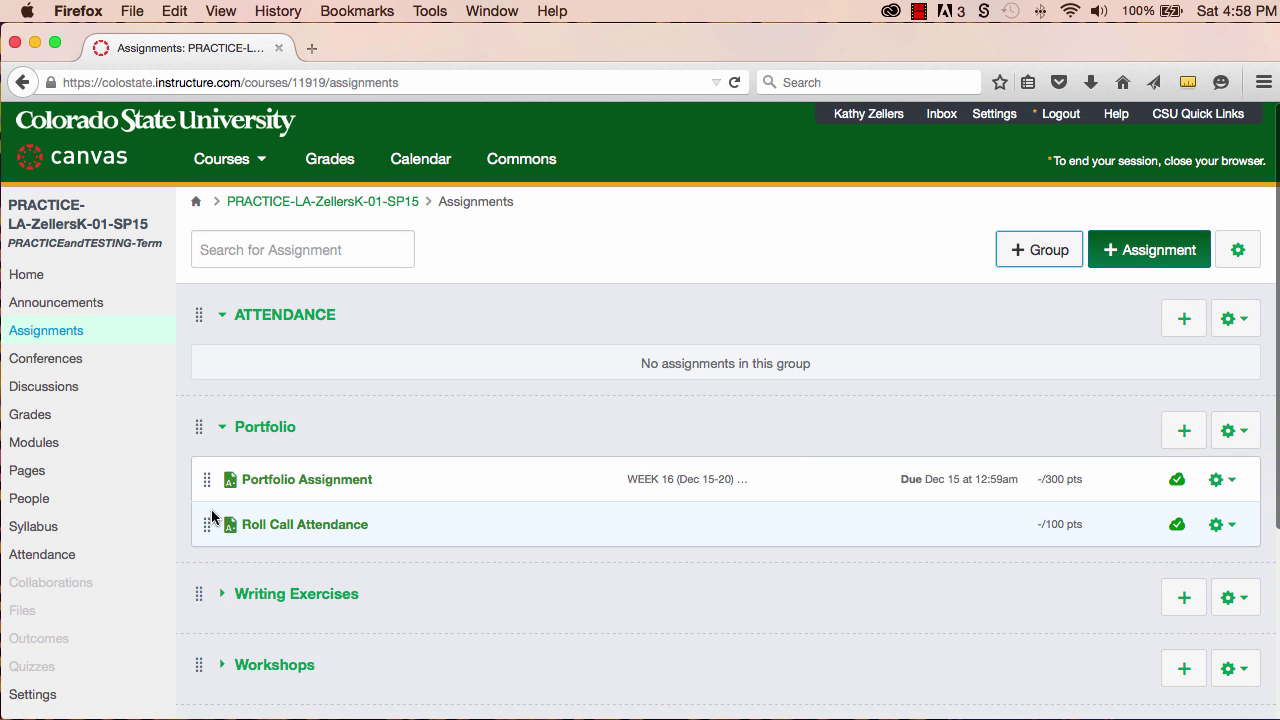
left_click_drag(209, 534, 220, 388)
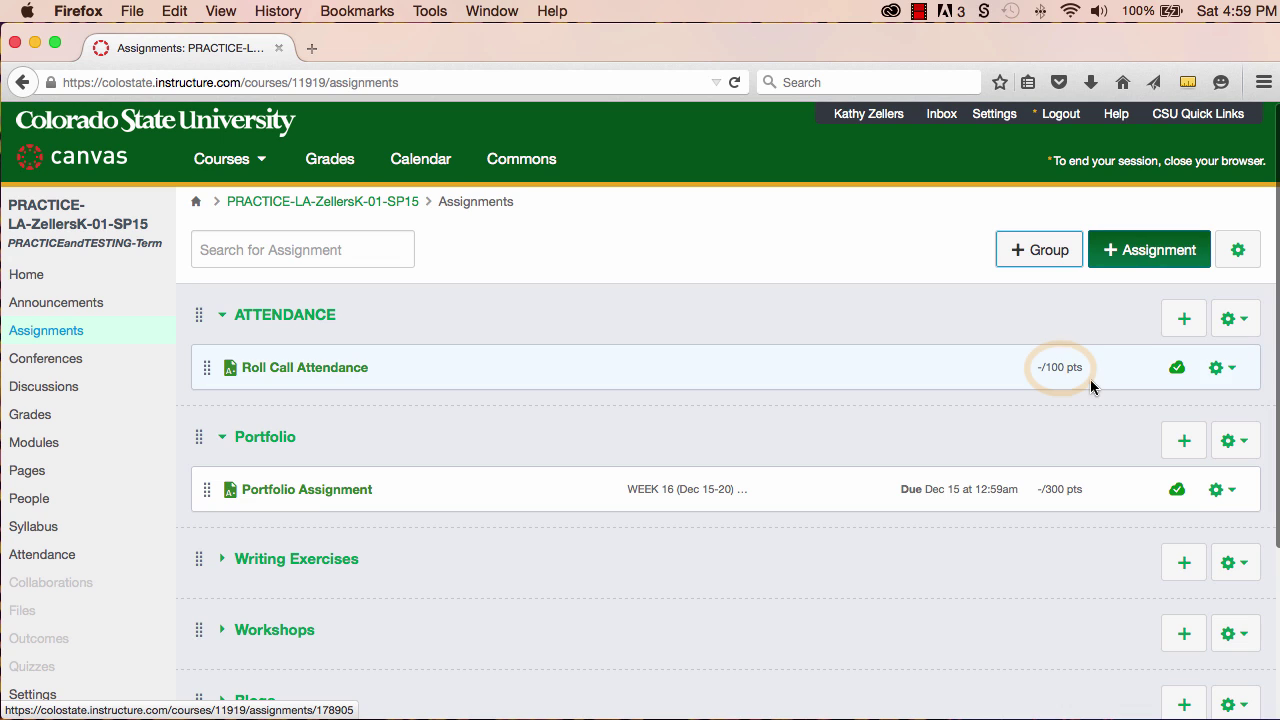
left_click(289, 368)
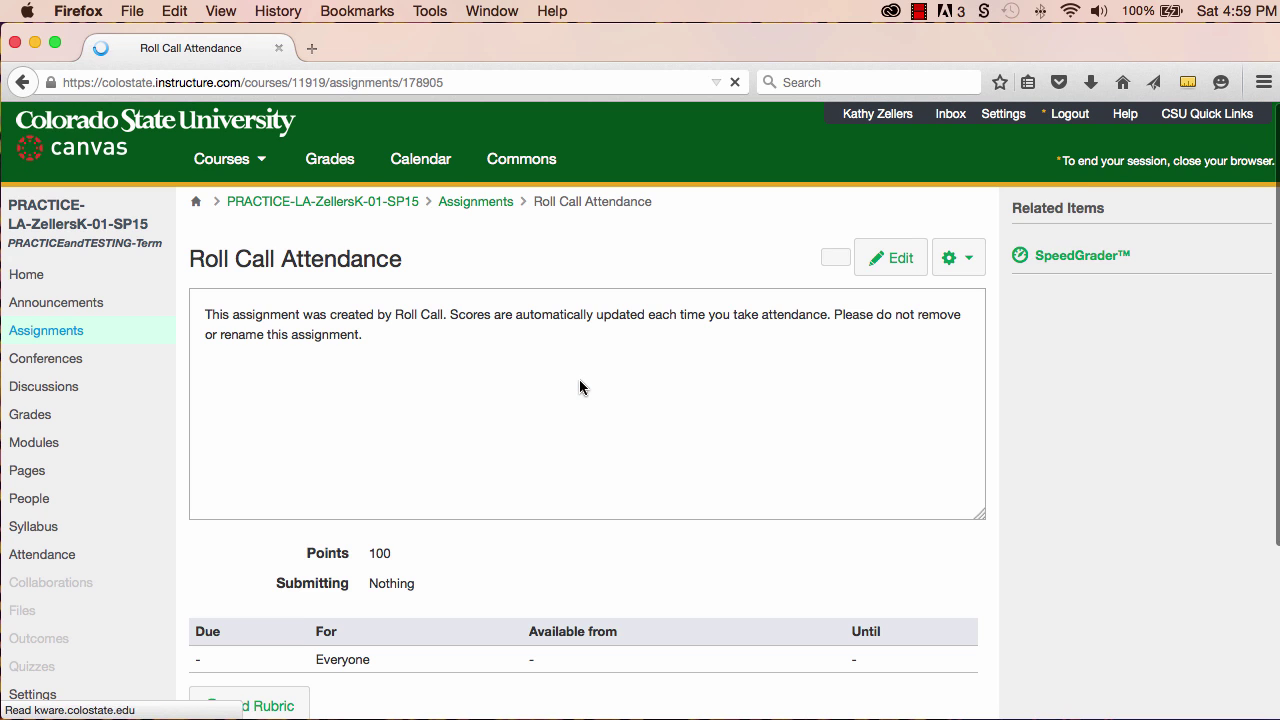
Step: Change the Roll Call Attendance assignment's points from 100 to 20
left_click(895, 260)
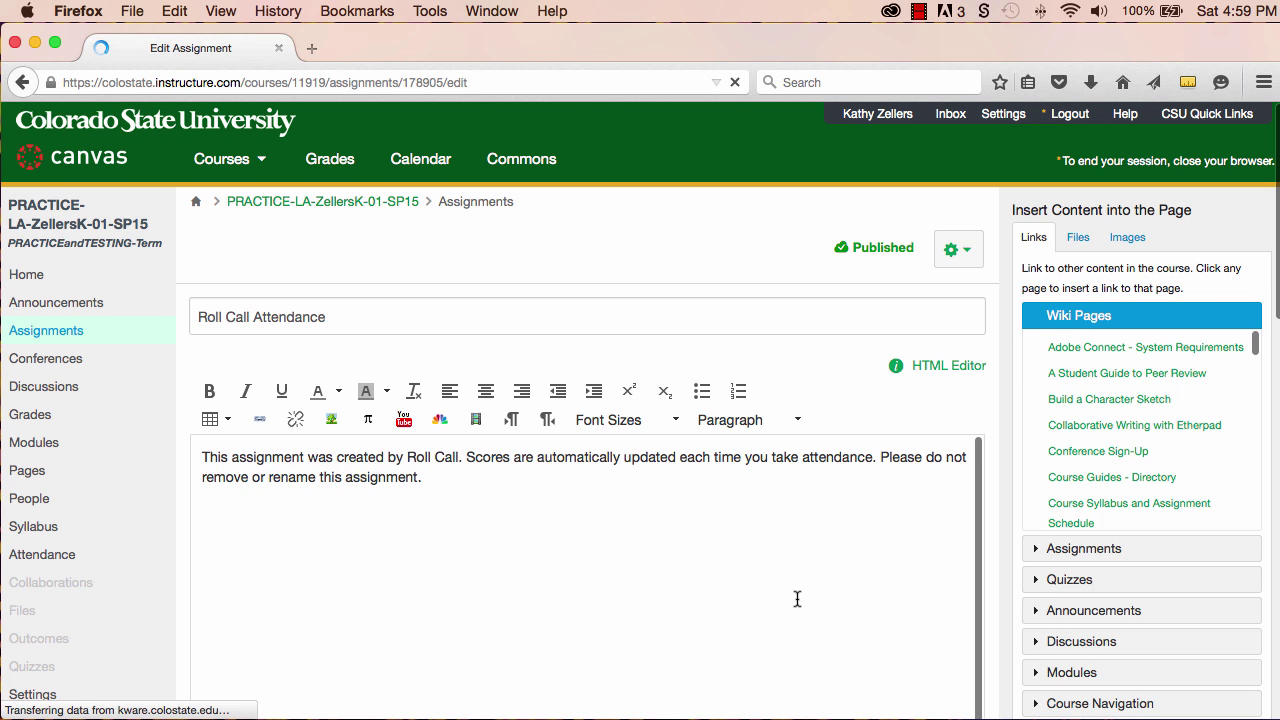
scroll(871, 580, "down", 3)
scroll(965, 580, "down", 2)
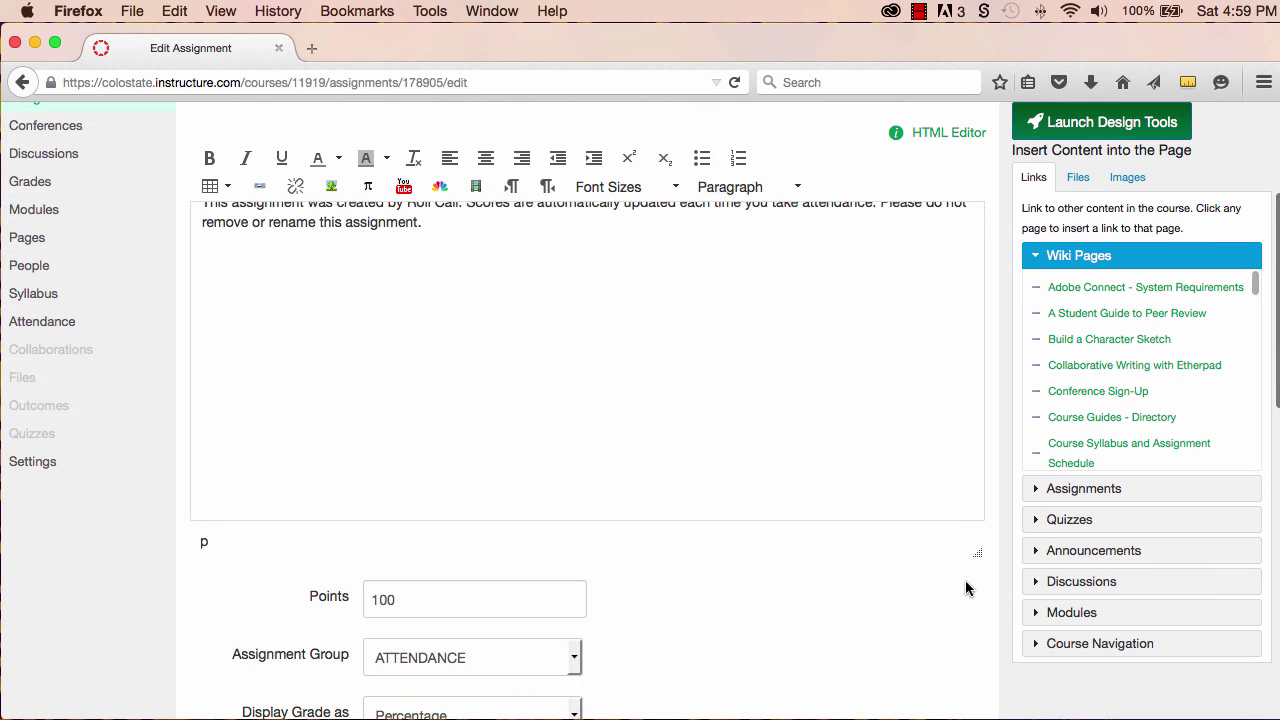
scroll(965, 585, "down", 3)
left_click(381, 580)
double_click(381, 580)
type("20")
left_click(748, 577)
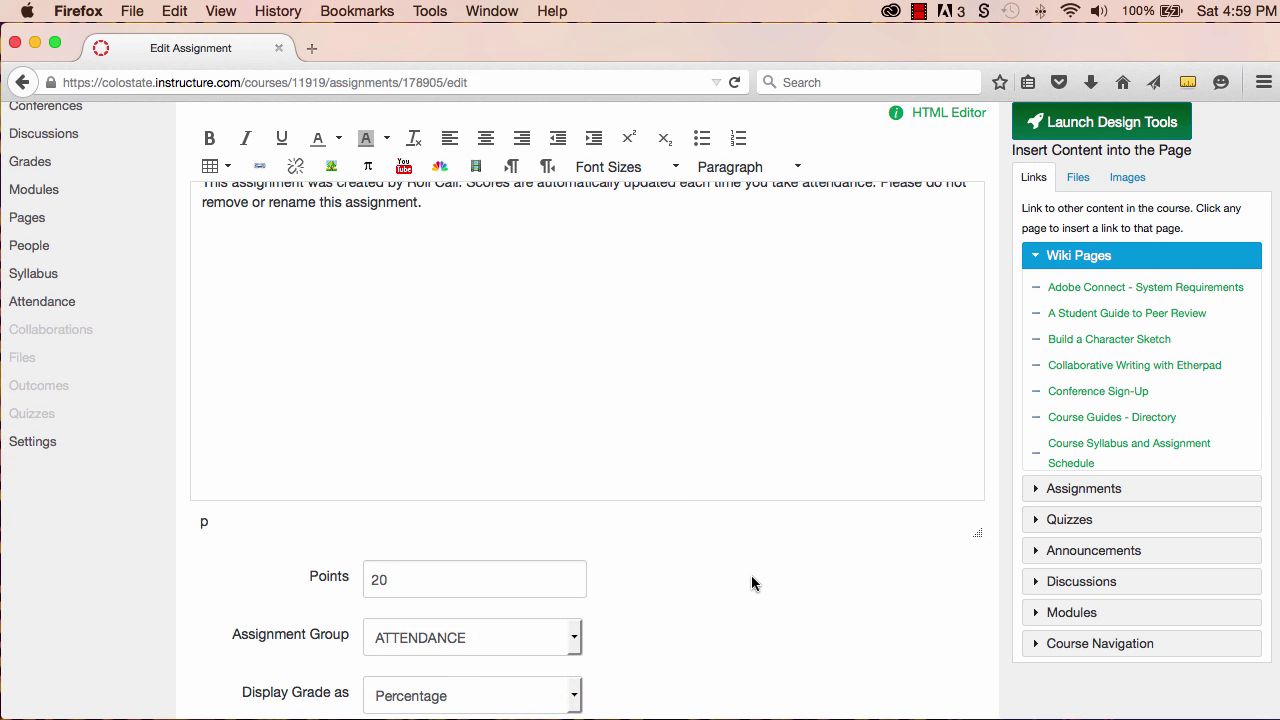
Step: Set Display Grade as to Points
scroll(752, 580, "down", 5)
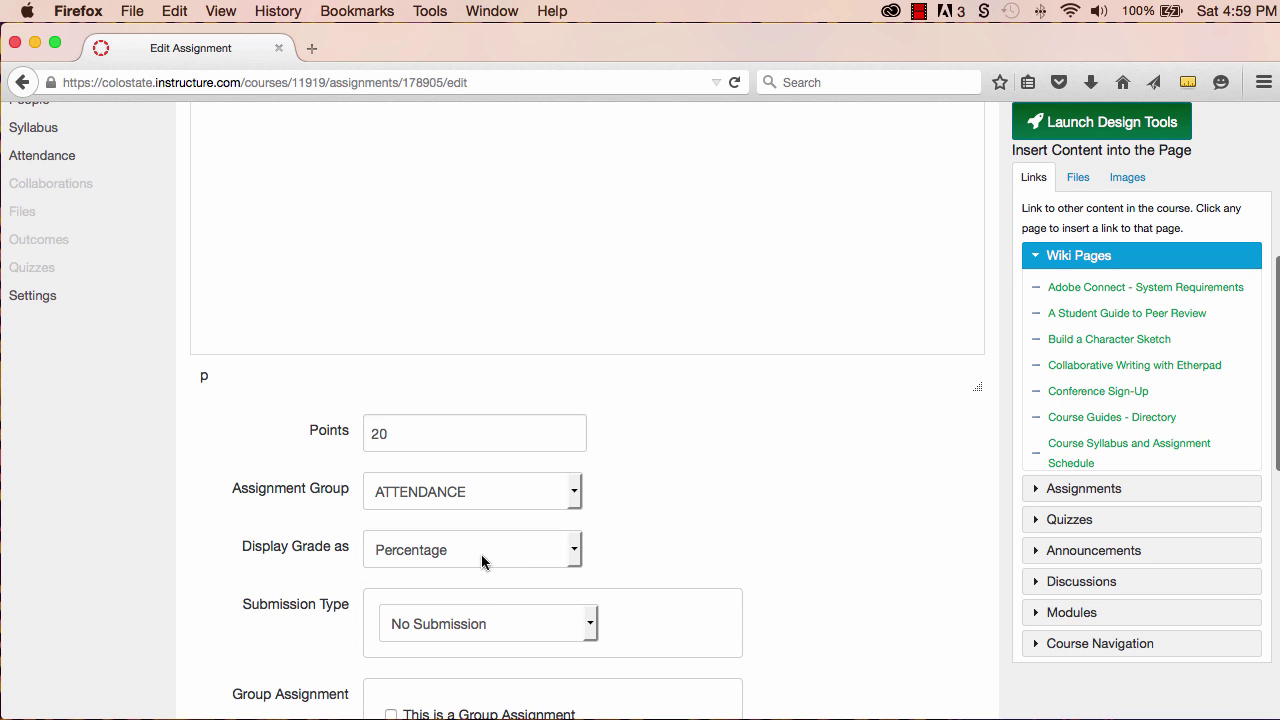
left_click(571, 552)
left_click(503, 613)
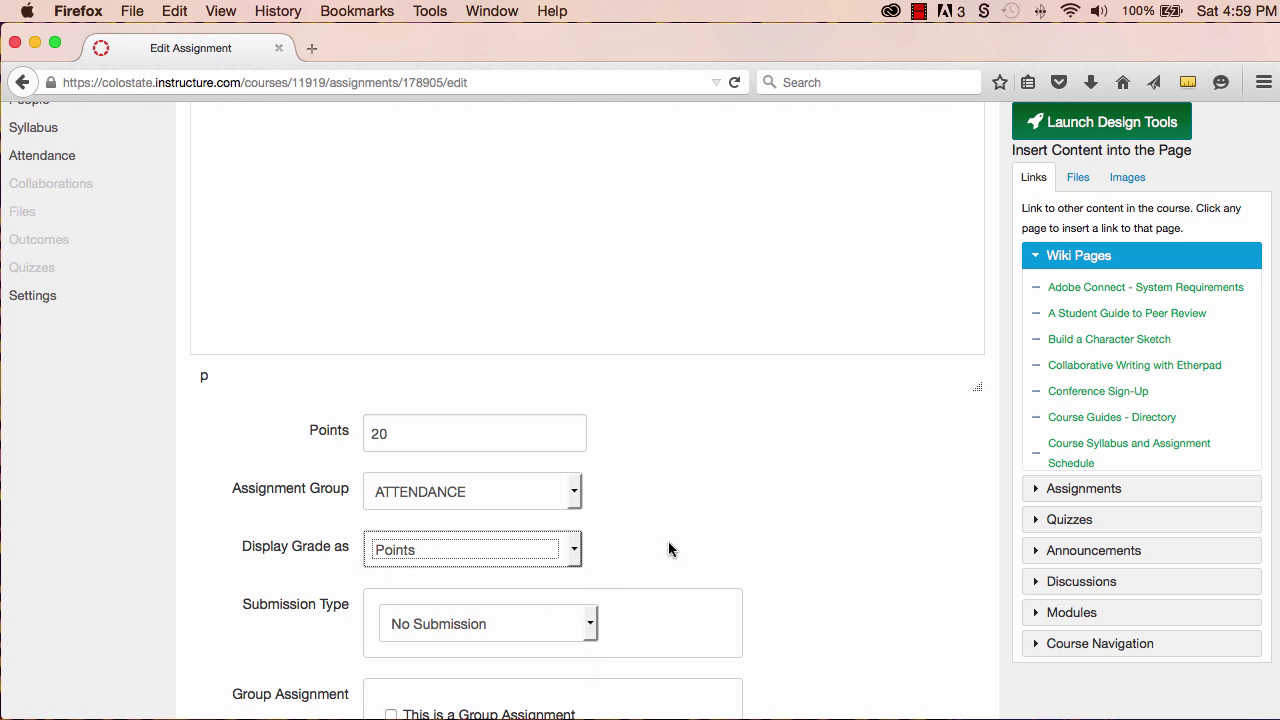
scroll(925, 508, "down", 3)
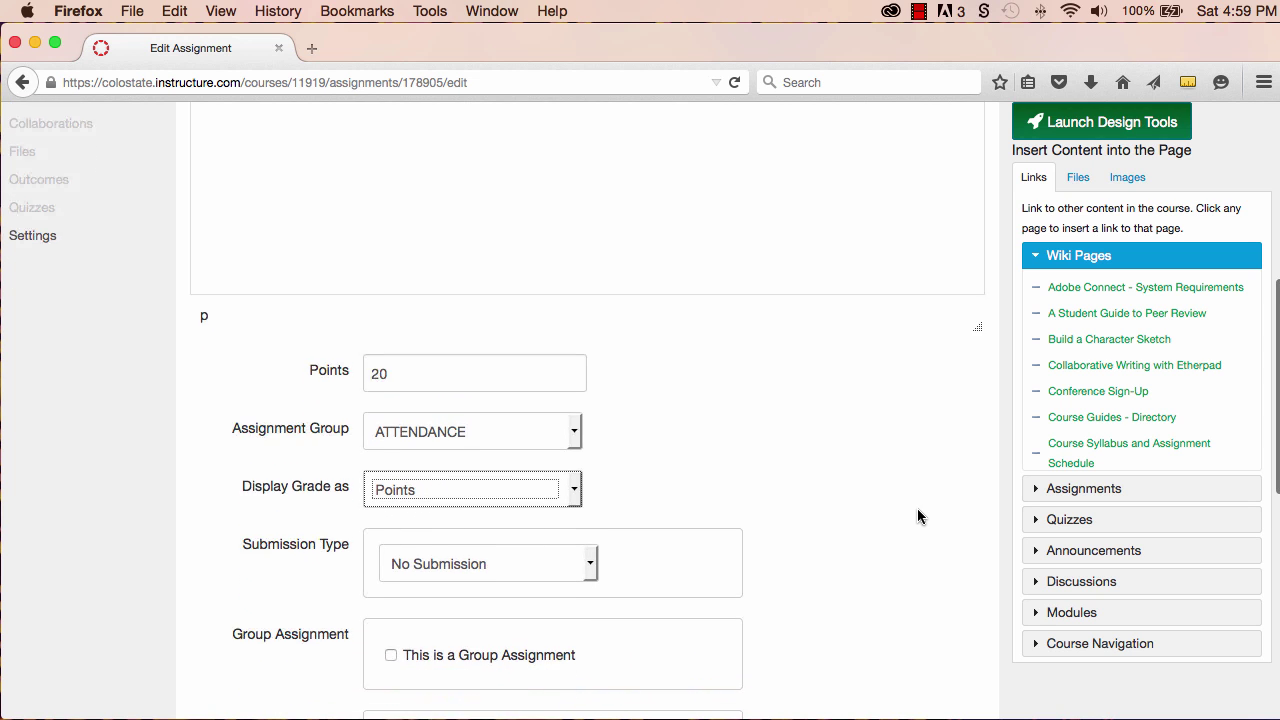
scroll(917, 518, "down", 7)
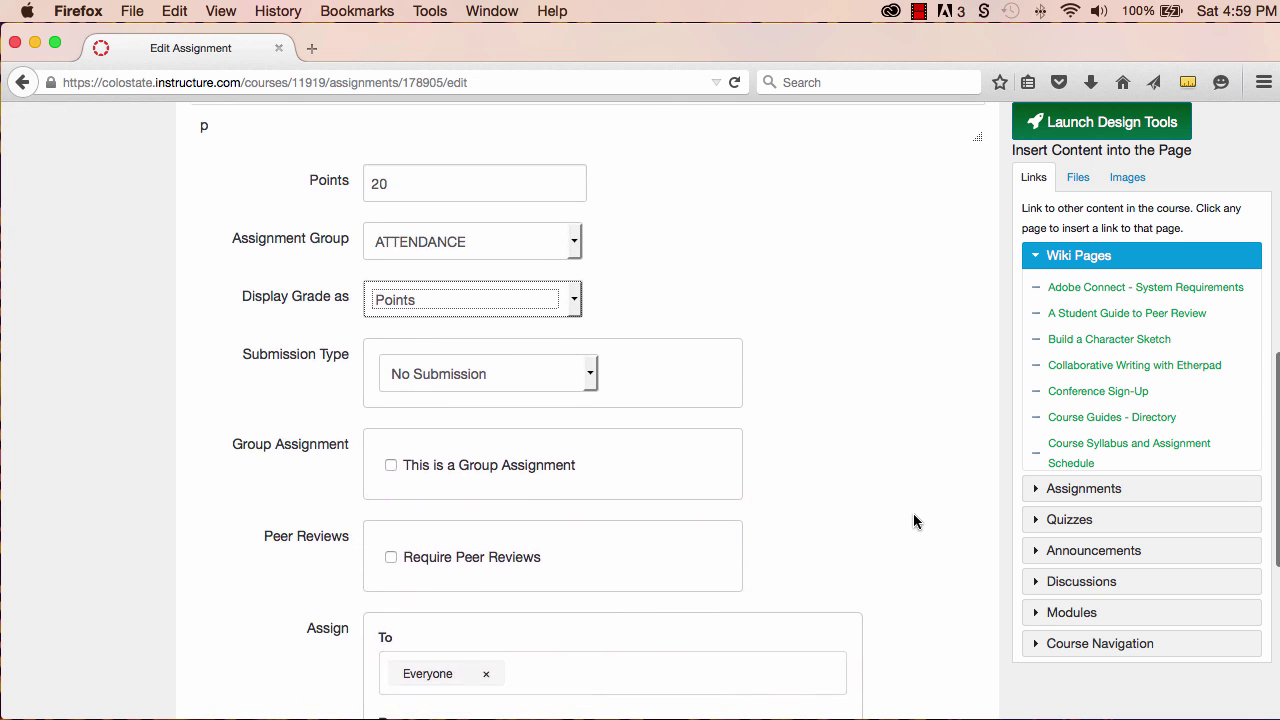
scroll(913, 516, "down", 3)
scroll(914, 516, "up", 12)
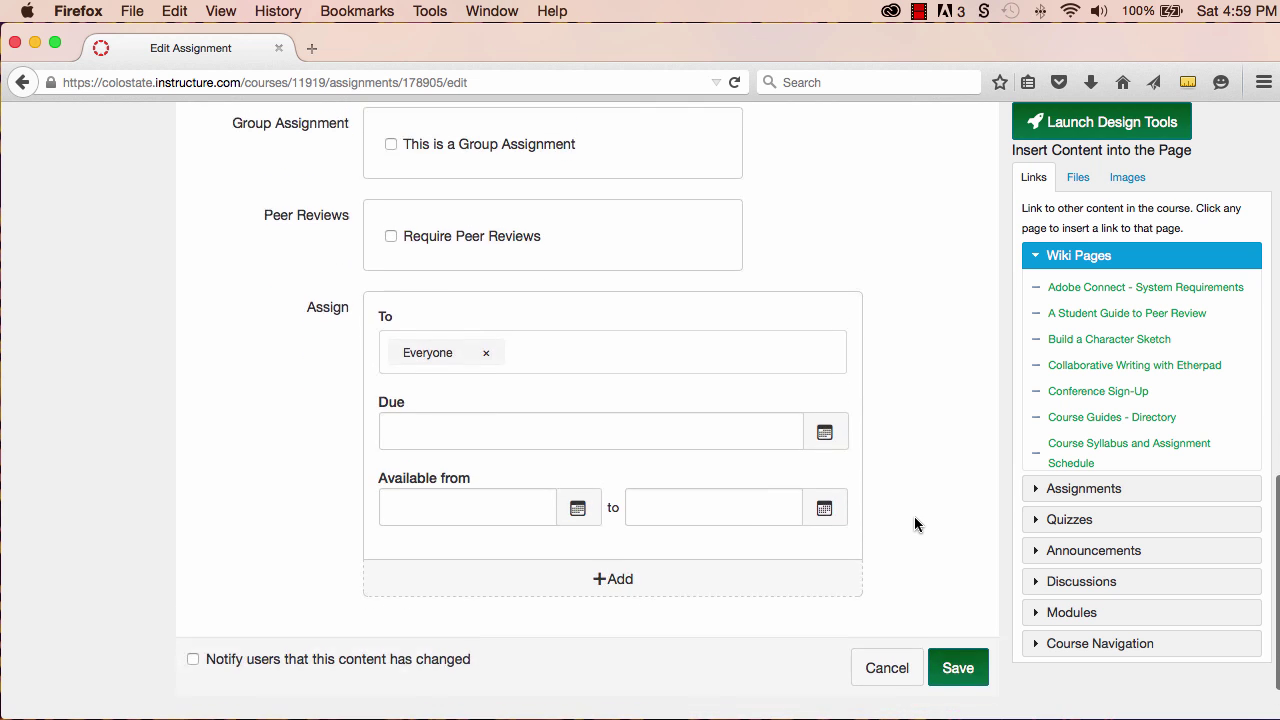
scroll(914, 515, "down", 1)
scroll(914, 517, "up", 7)
Step: Check the assignment title and save the Roll Call Attendance edits
left_click(377, 210)
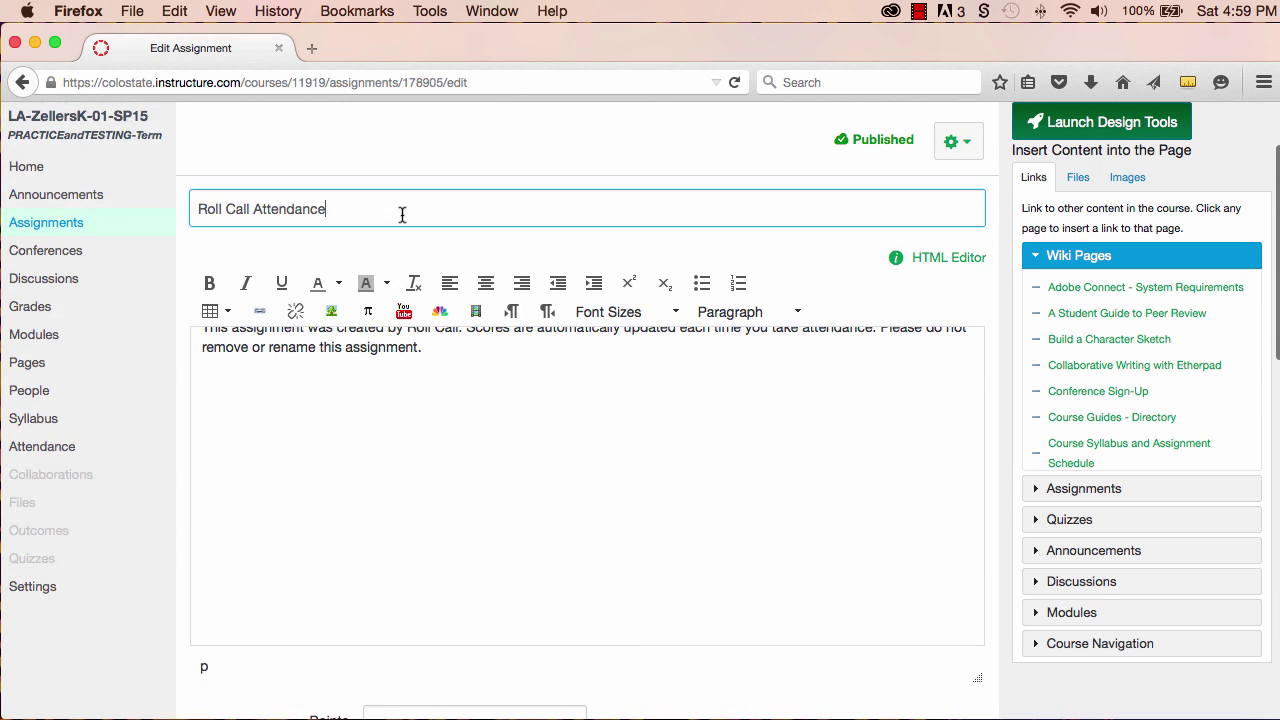
left_click_drag(445, 211, 186, 211)
left_click(434, 207)
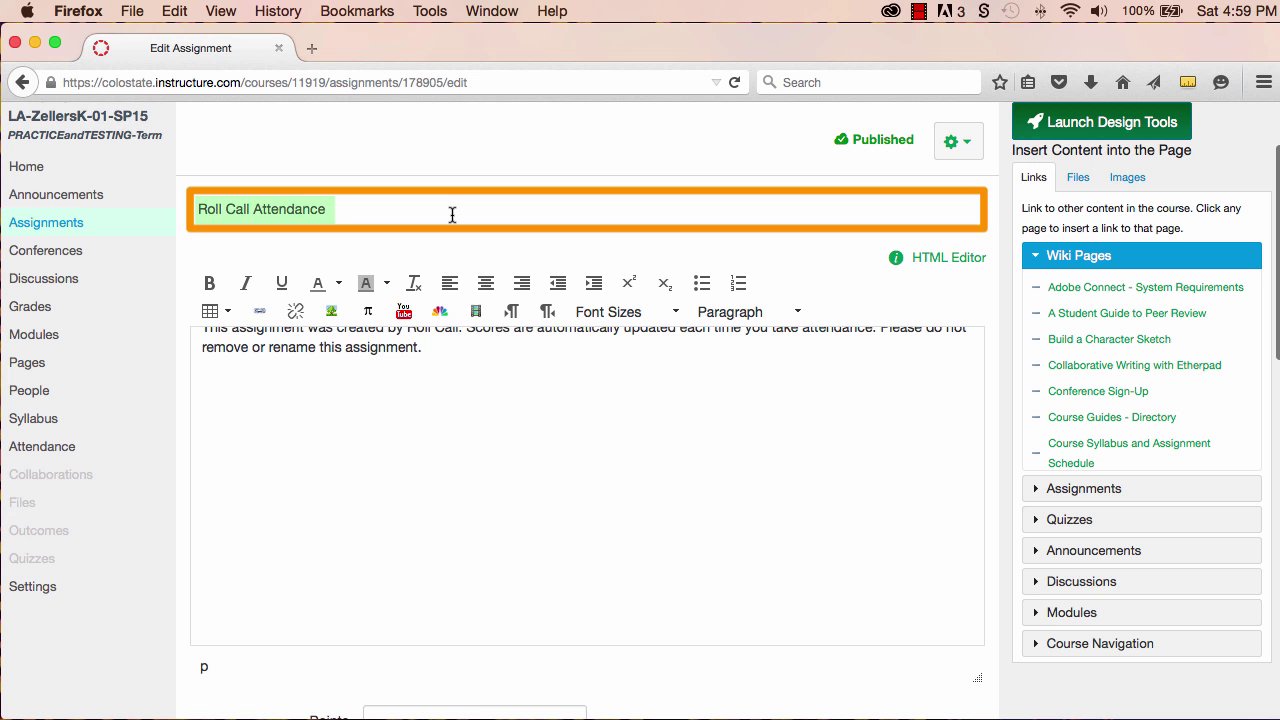
scroll(458, 300, "down", 5)
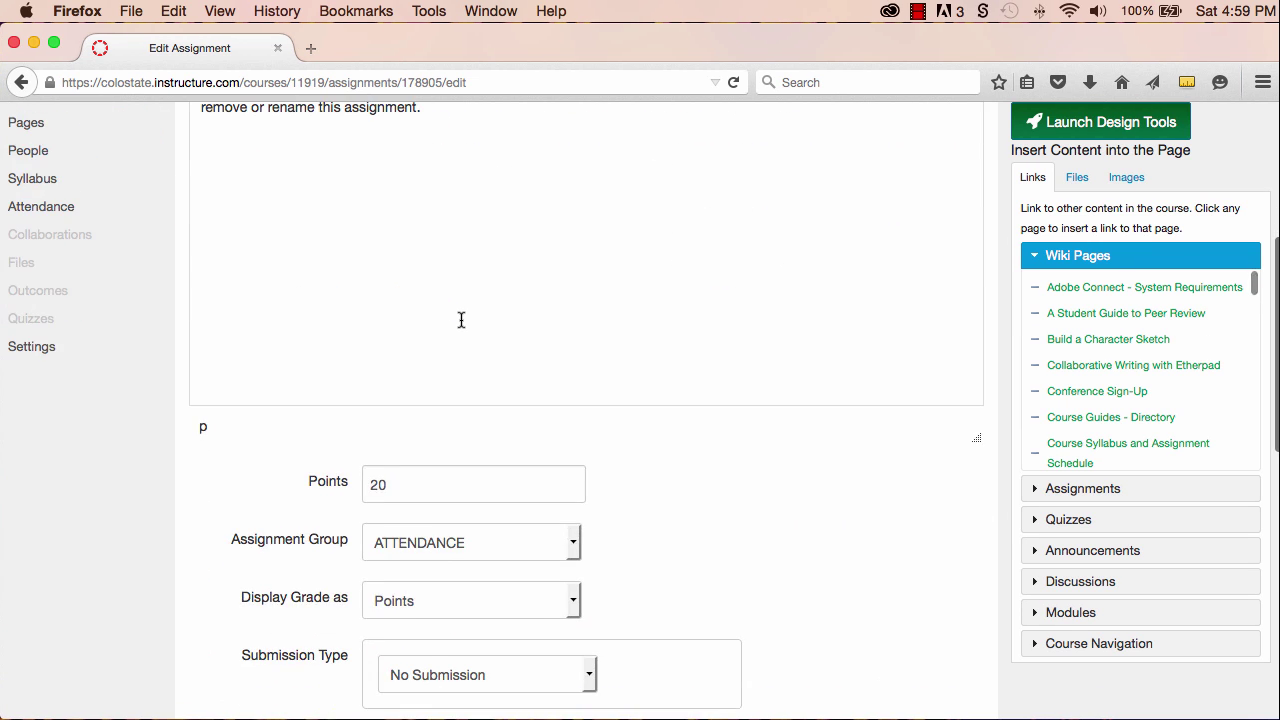
scroll(620, 315, "down", 3)
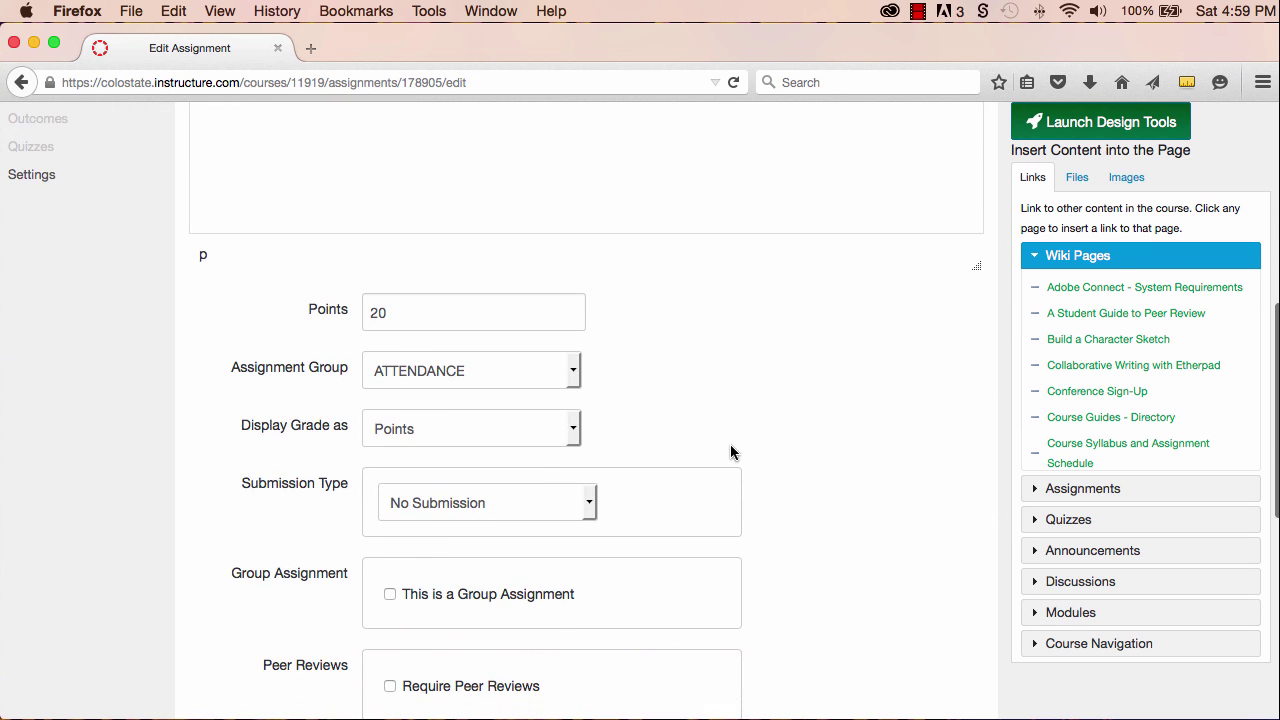
scroll(731, 450, "down", 10)
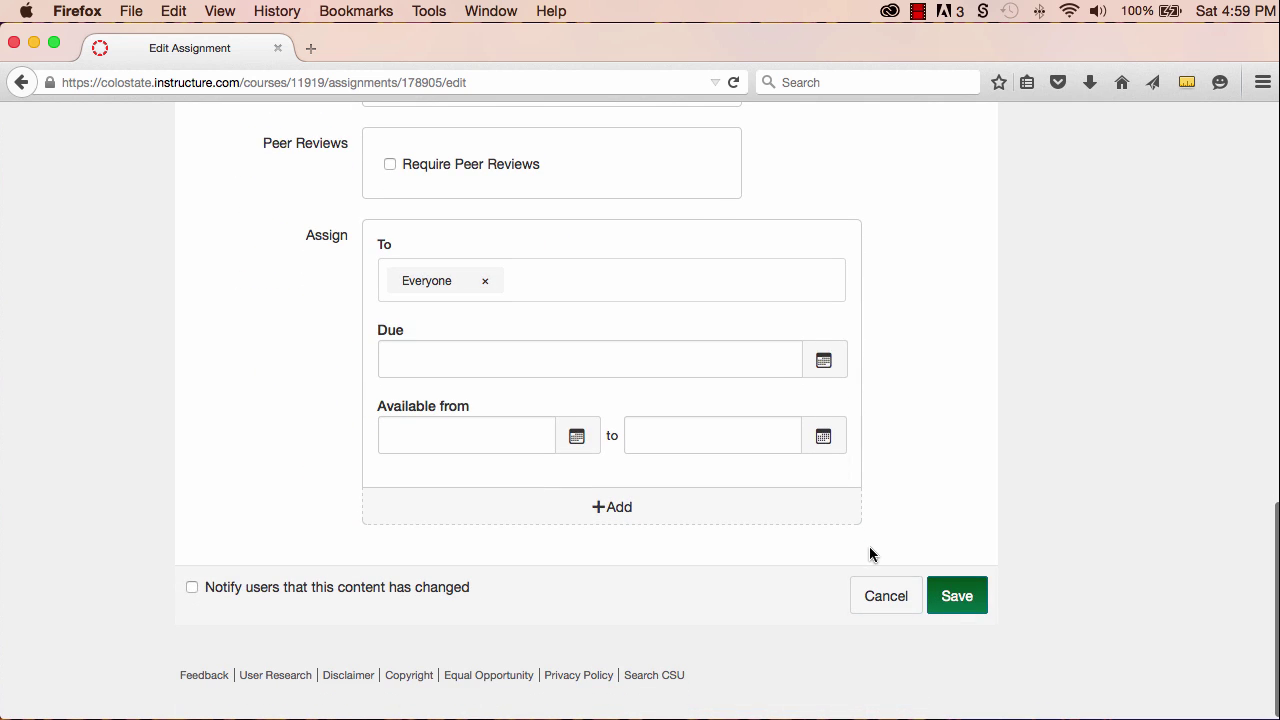
left_click(962, 603)
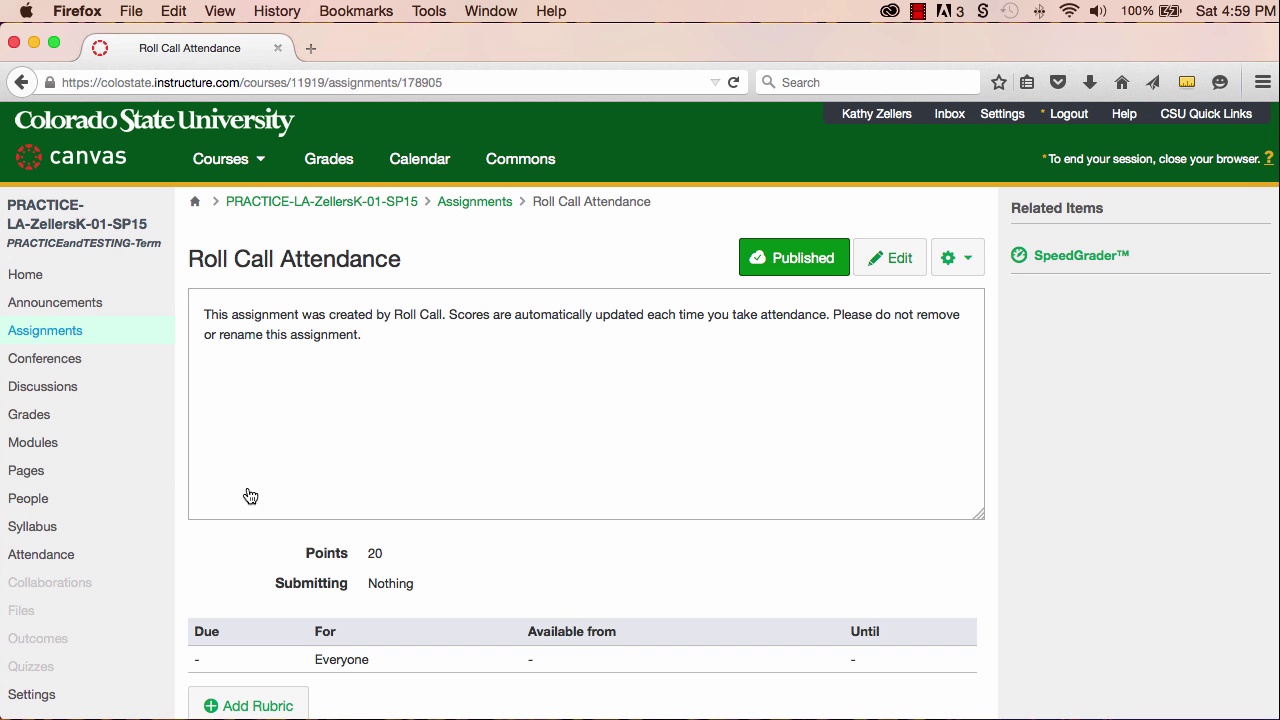
Step: Check the ATTENDANCE scores in the gradebook, then return to the course home page
left_click(35, 414)
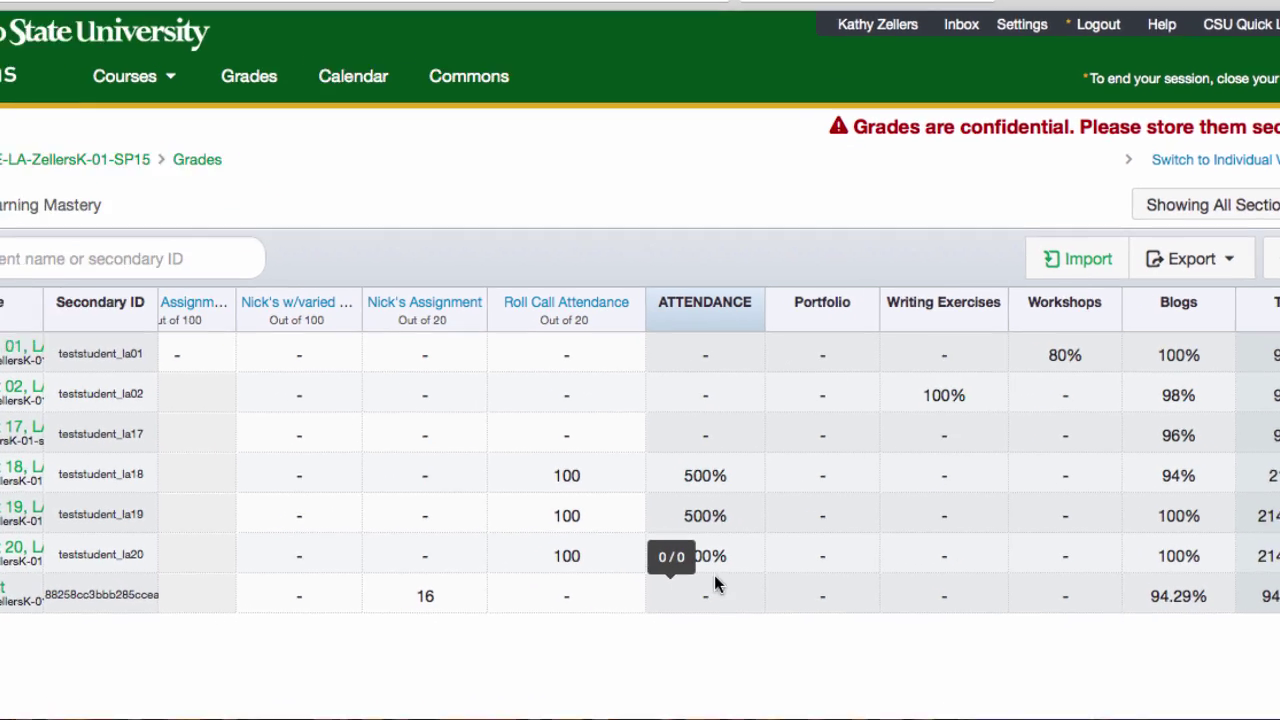
mouse_move(704, 515)
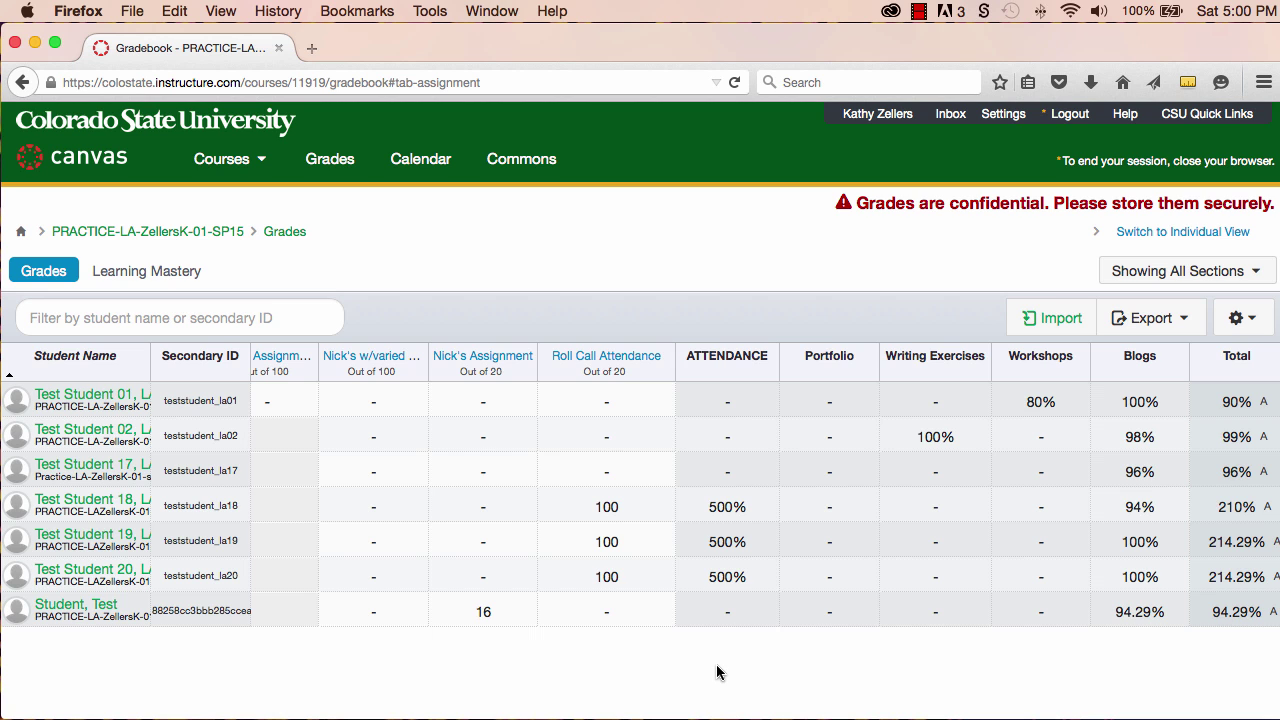
left_click(202, 231)
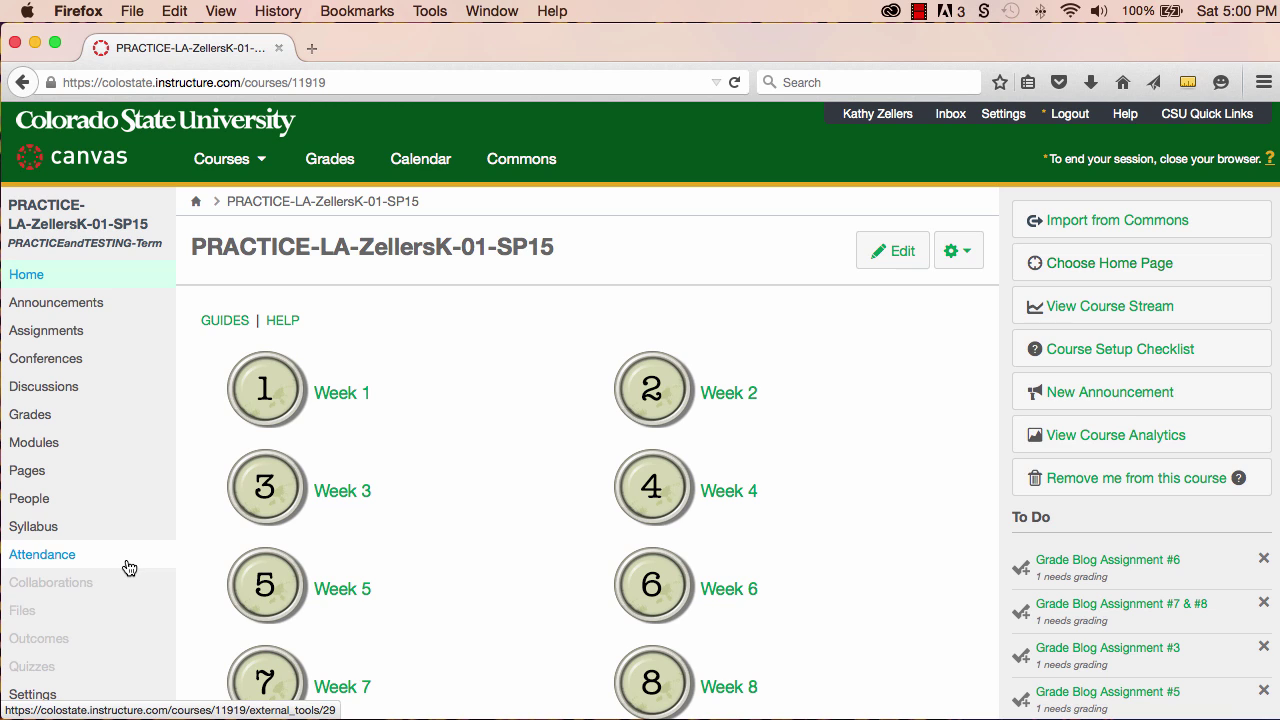
Step: In Roll Call, unmark all then mark all students present, and view the gradebook
left_click(70, 563)
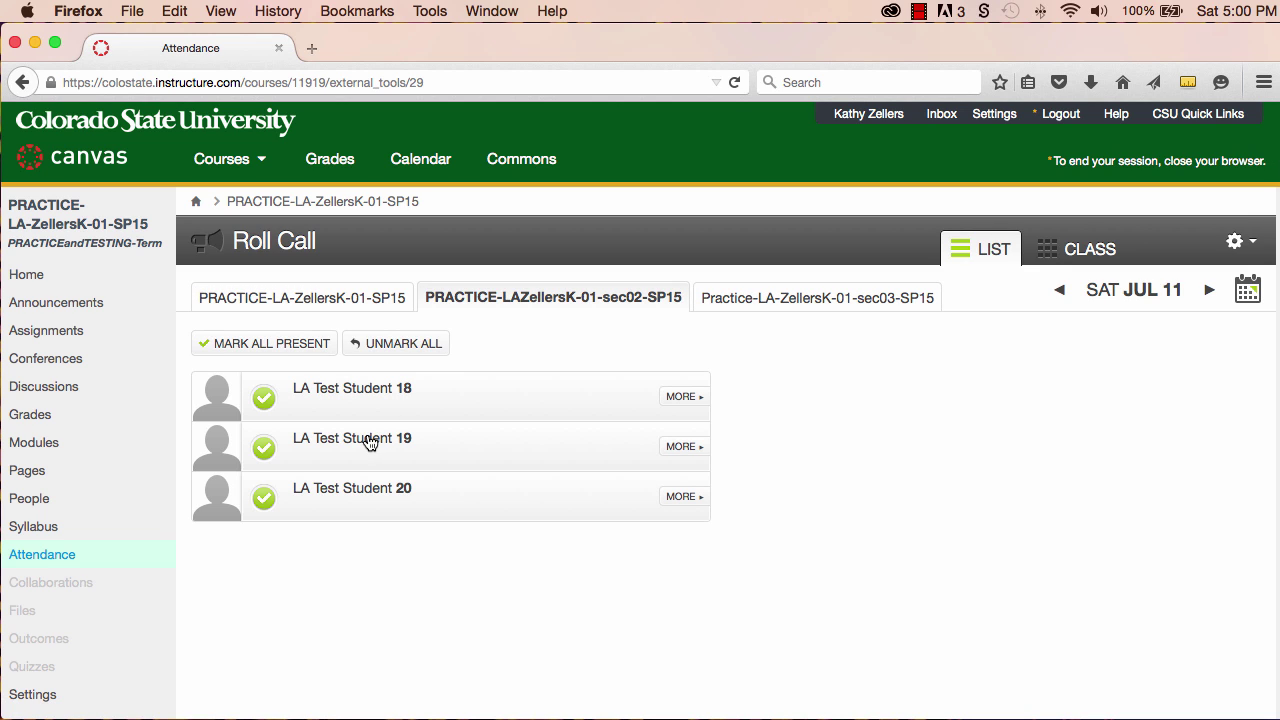
left_click(418, 345)
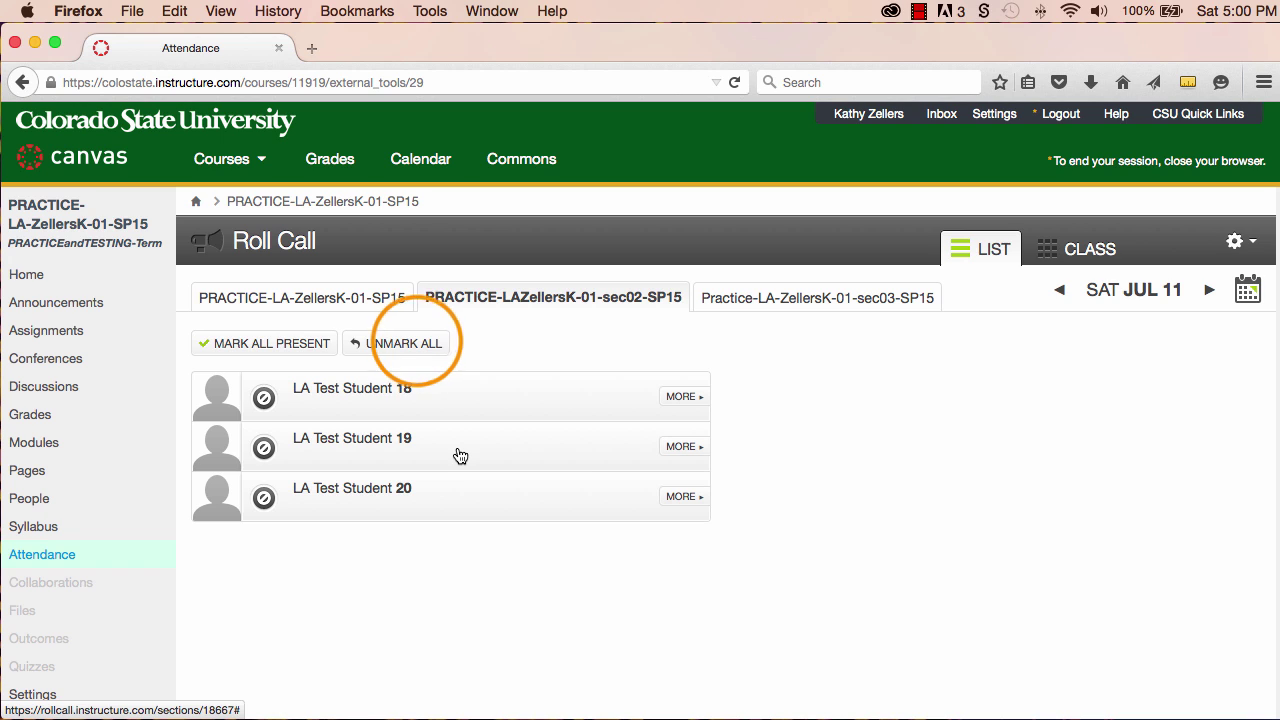
left_click(302, 352)
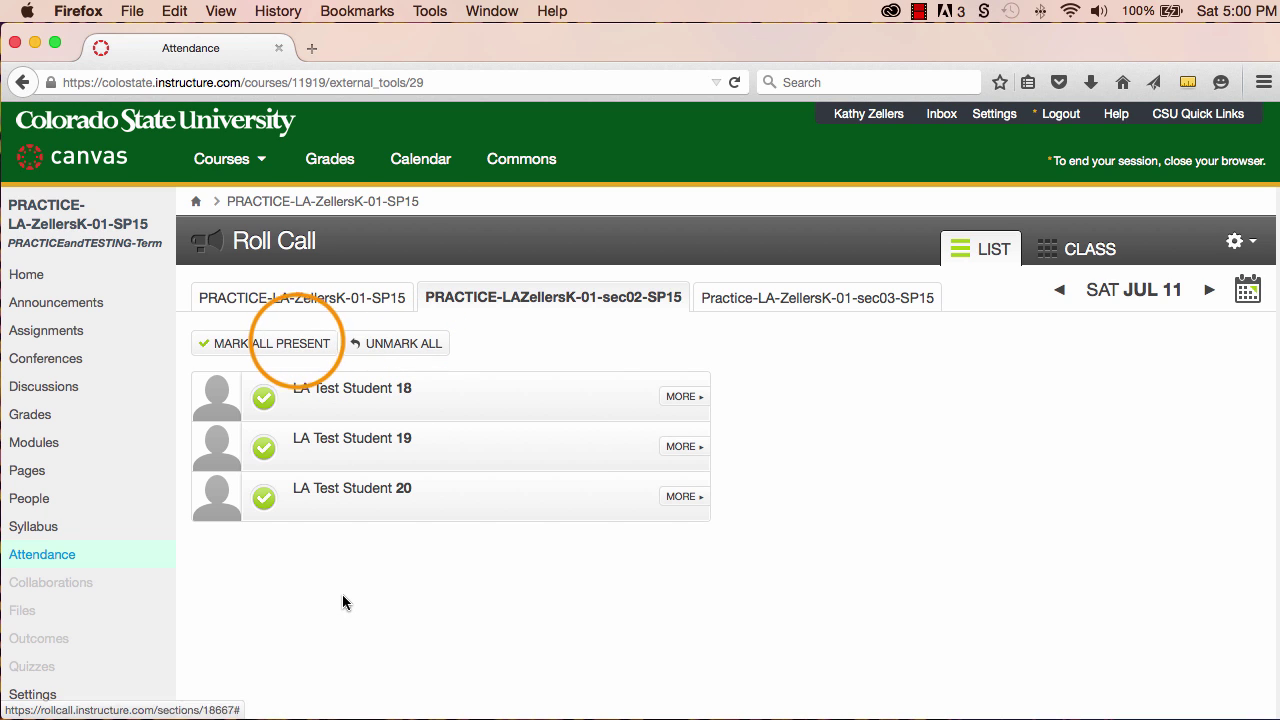
left_click(28, 414)
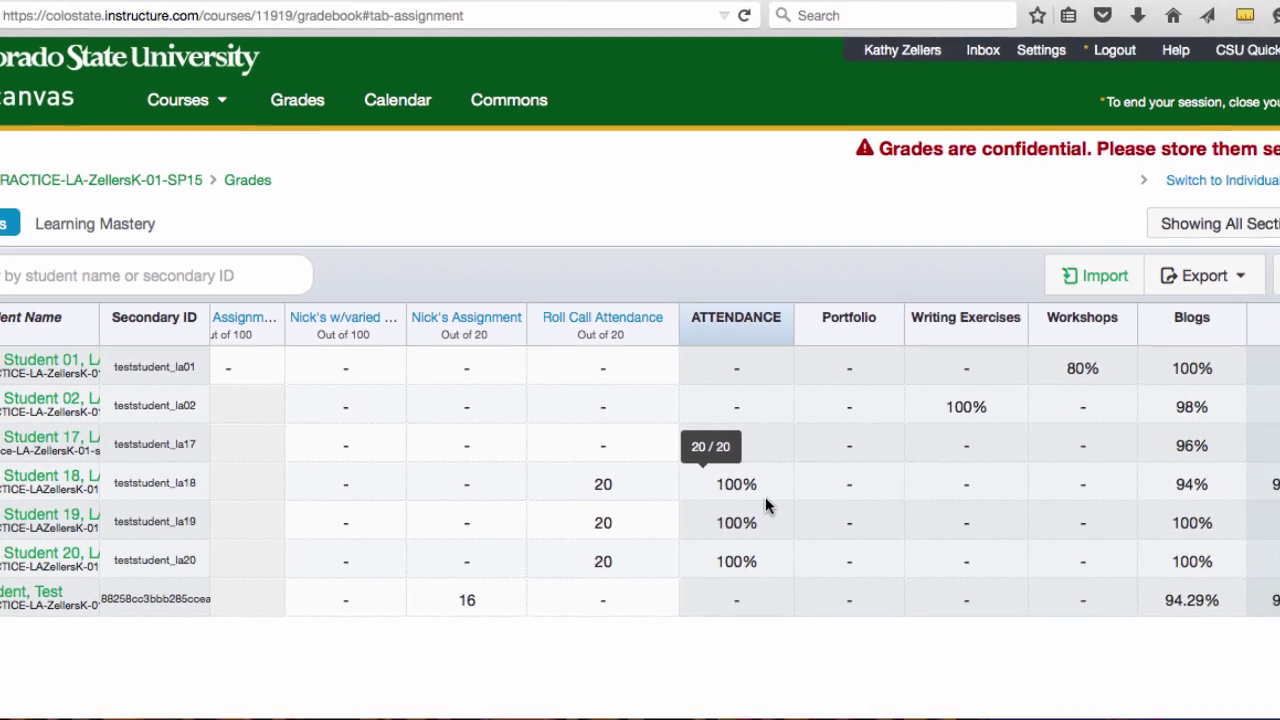
Step: Go back to the course home and reopen the sec02 Roll Call roll
left_click(30, 4)
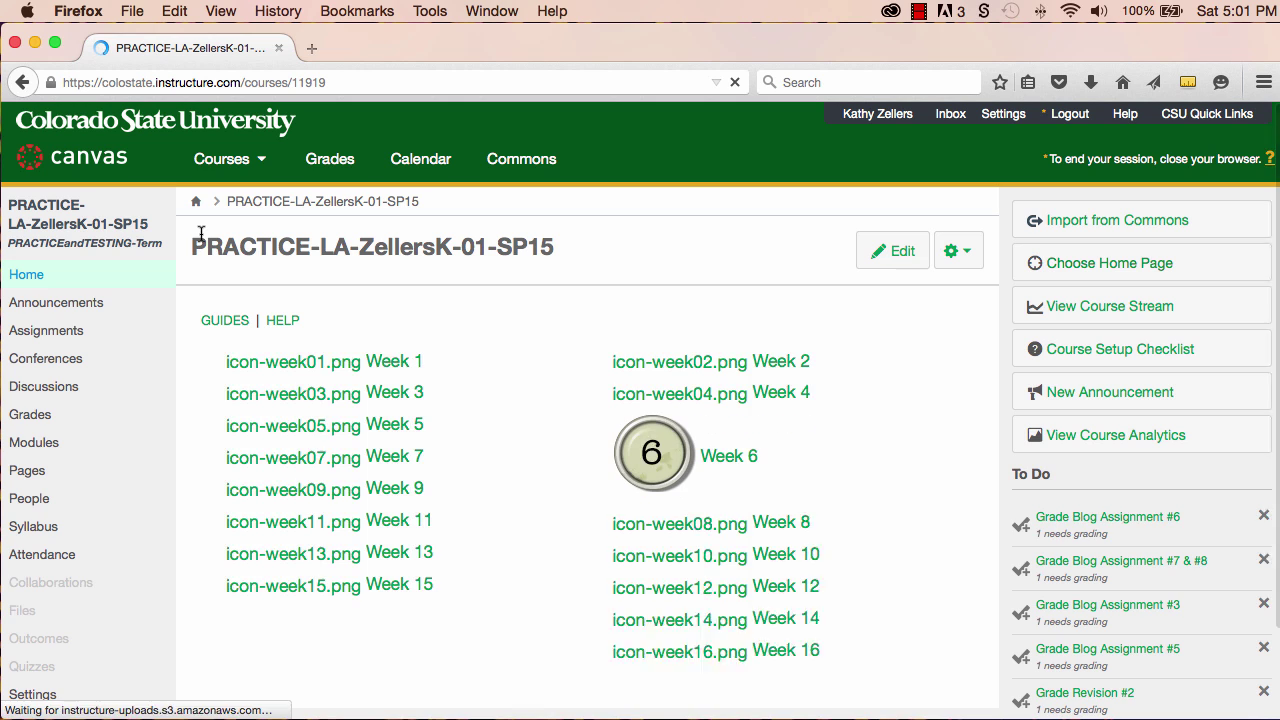
left_click(65, 562)
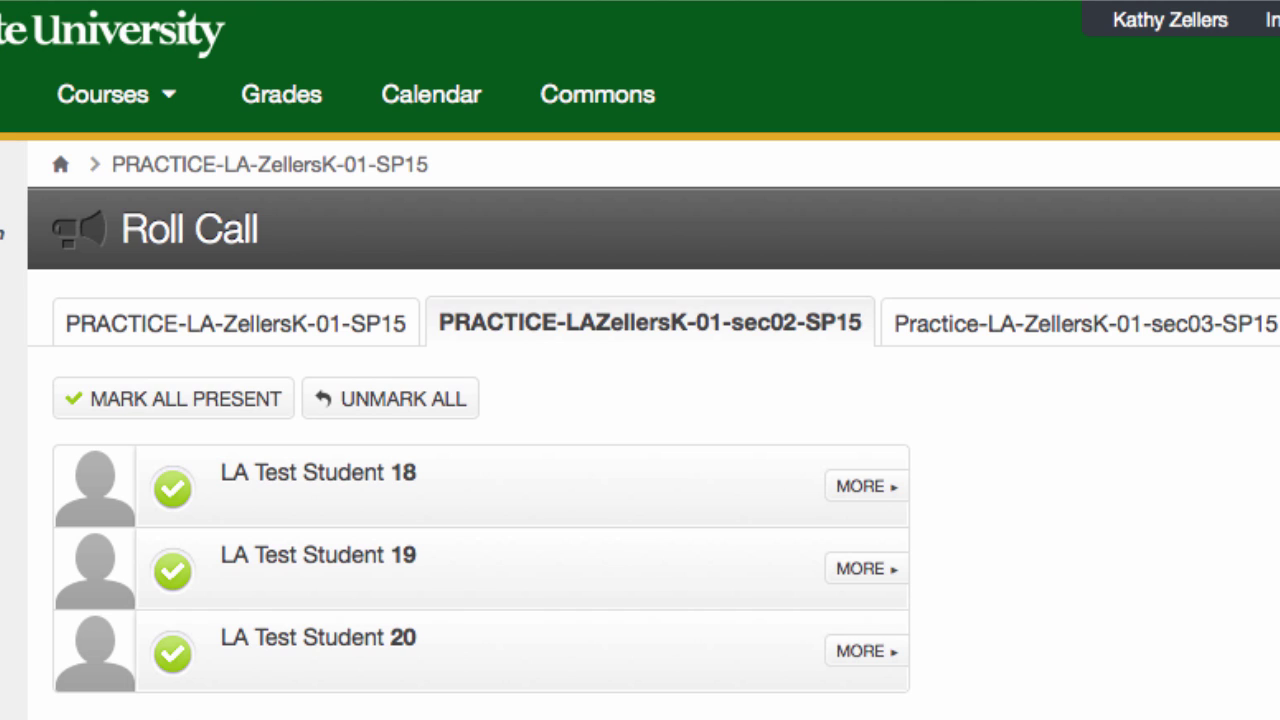
Step: Try absent and tardy marks on Students 19 and 20, then clear all and mark everyone present
left_click(176, 576)
left_click(176, 656)
left_click(176, 656)
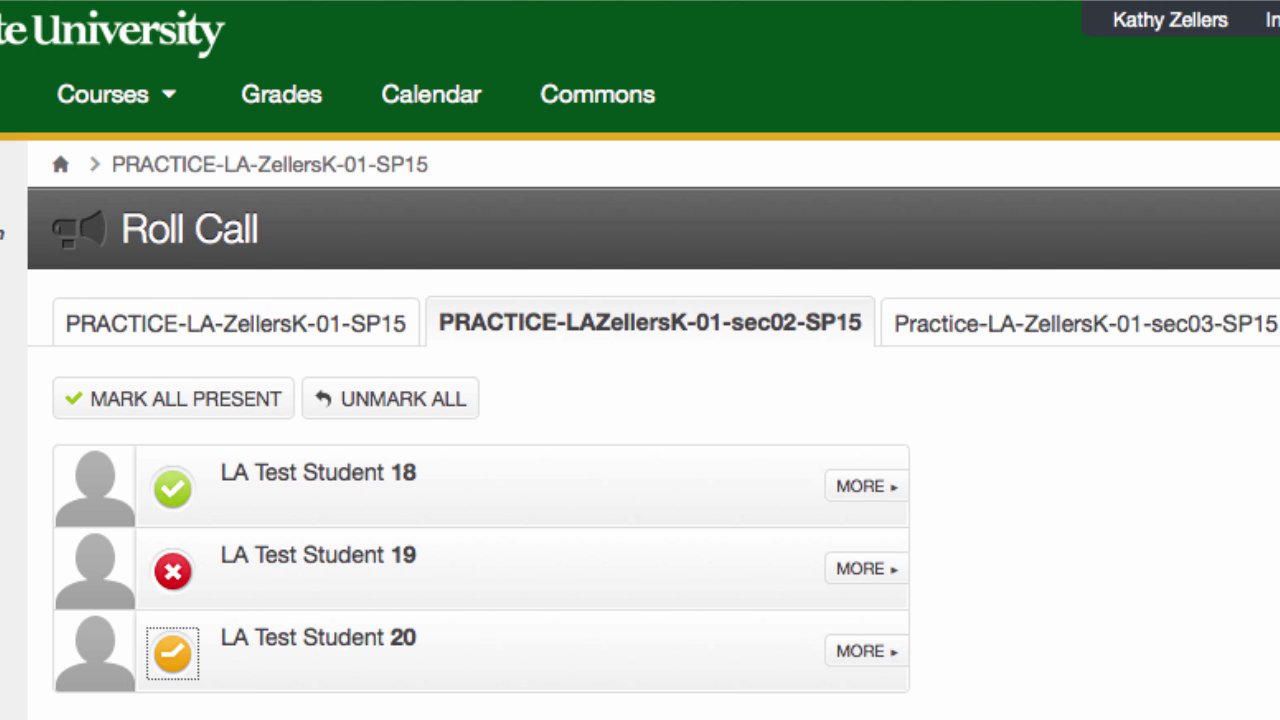
left_click(414, 403)
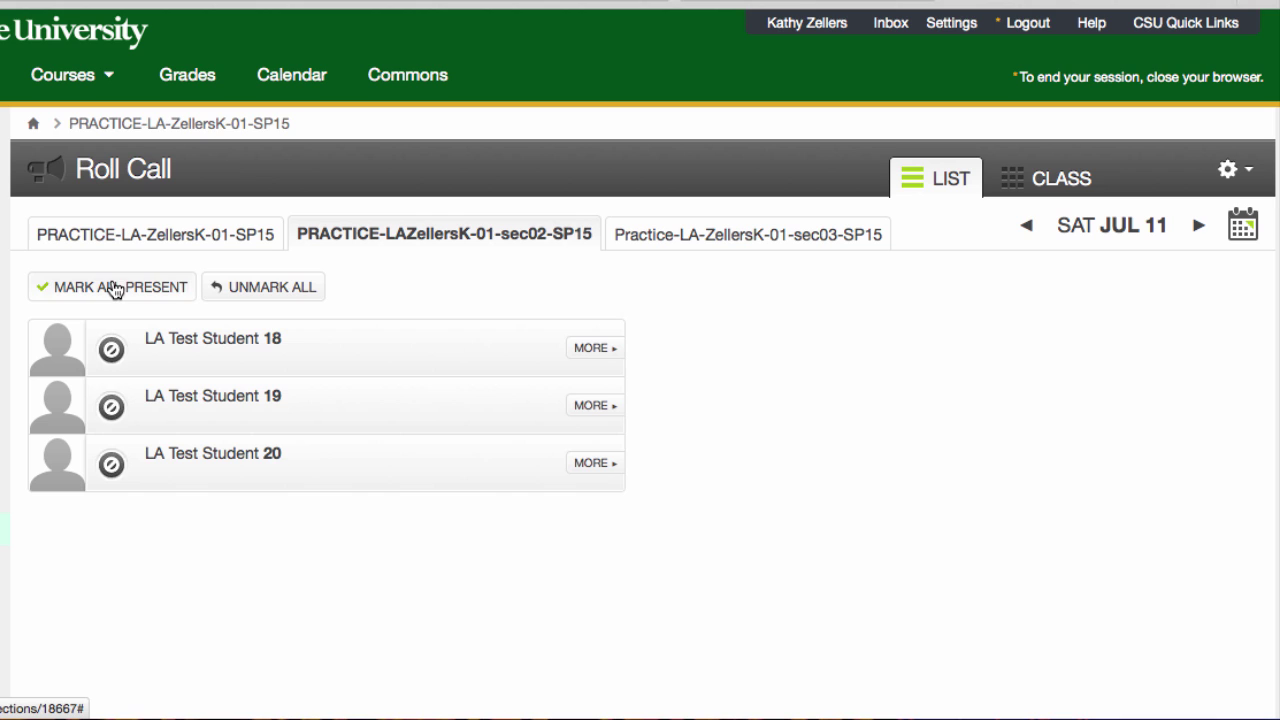
left_click(176, 400)
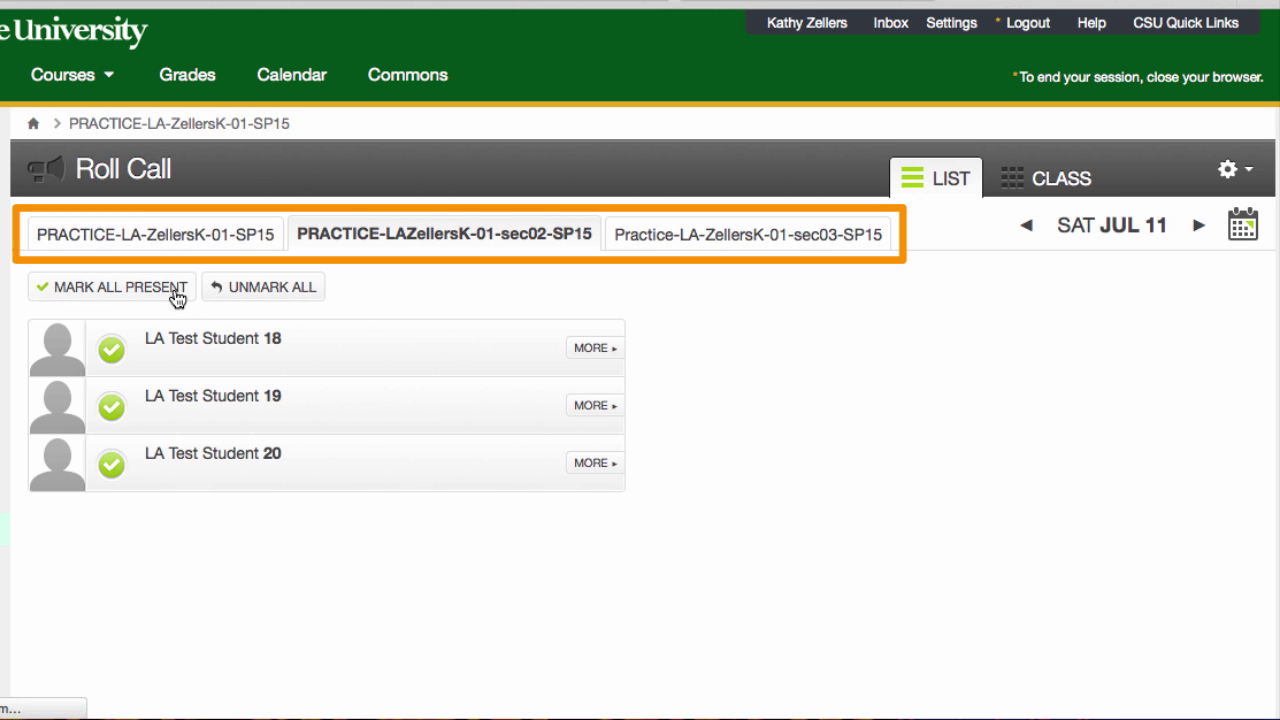
Step: Move through the first and third sections and mark Student 17 absent
left_click(114, 289)
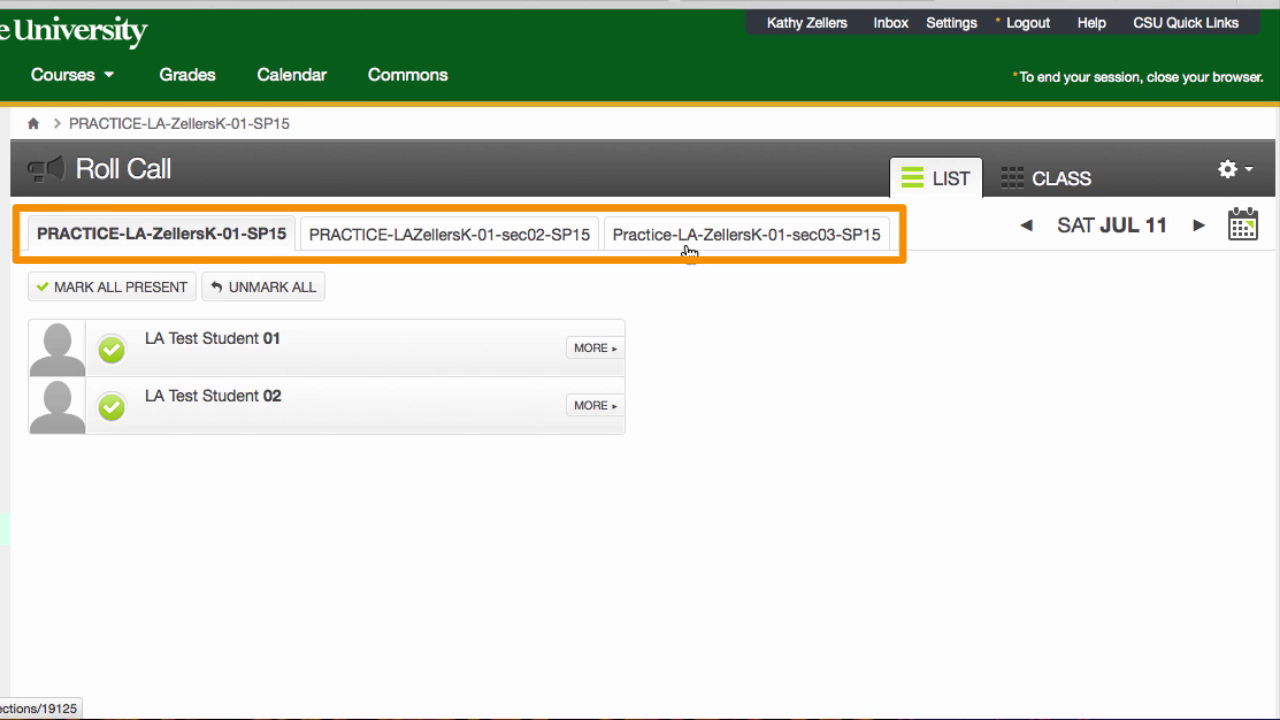
left_click(688, 251)
left_click(111, 349)
left_click(111, 350)
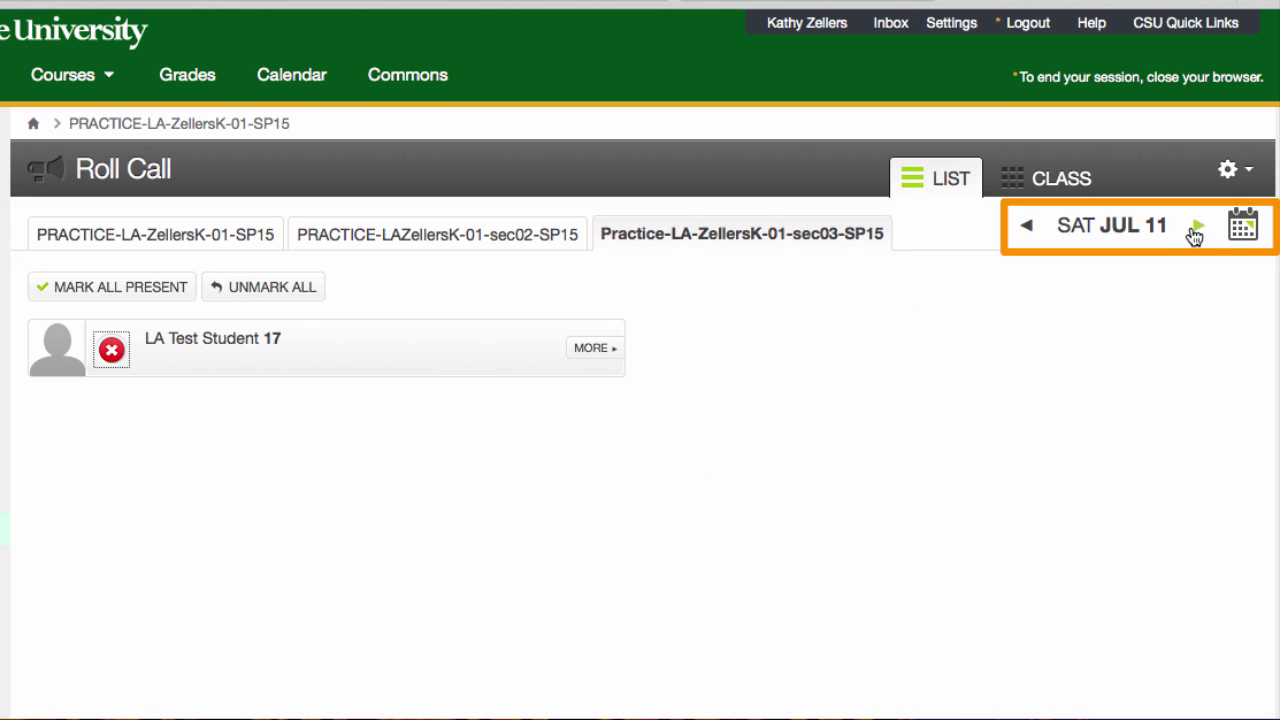
Step: Step the roll date forward two days, then back to Sat Jul 11
left_click(1196, 227)
left_click(1196, 227)
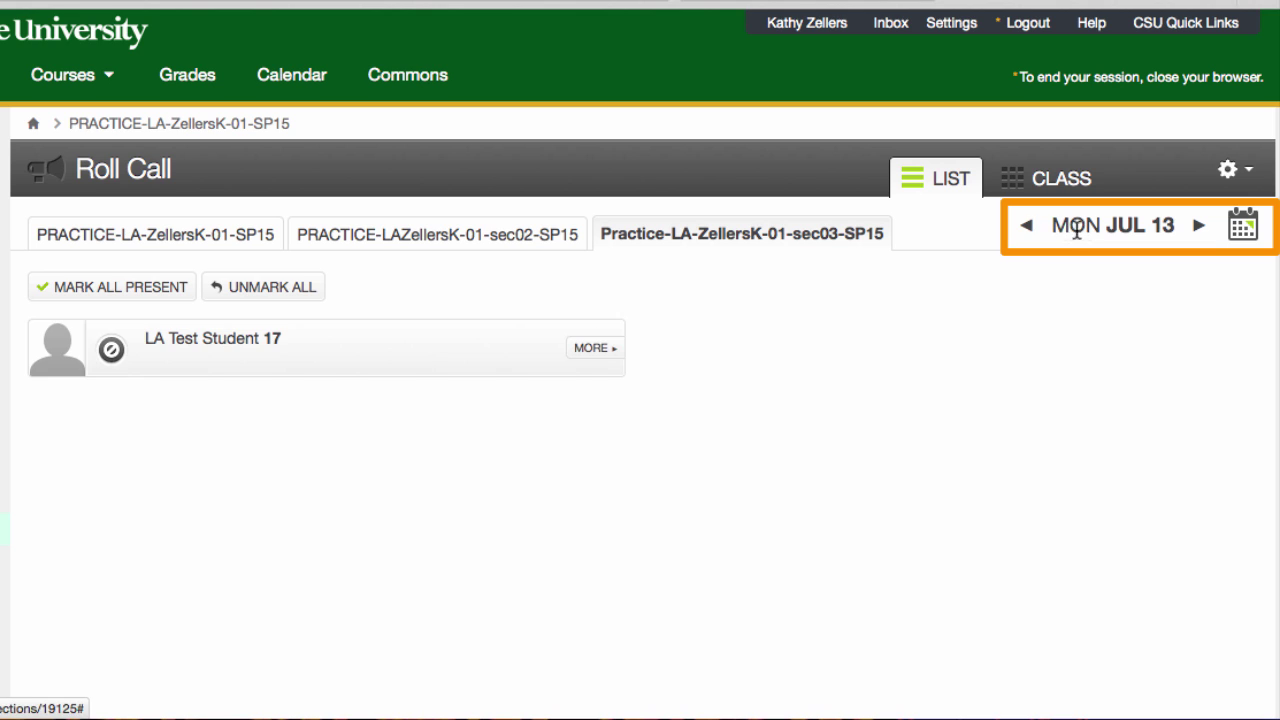
left_click(1028, 227)
left_click(1028, 227)
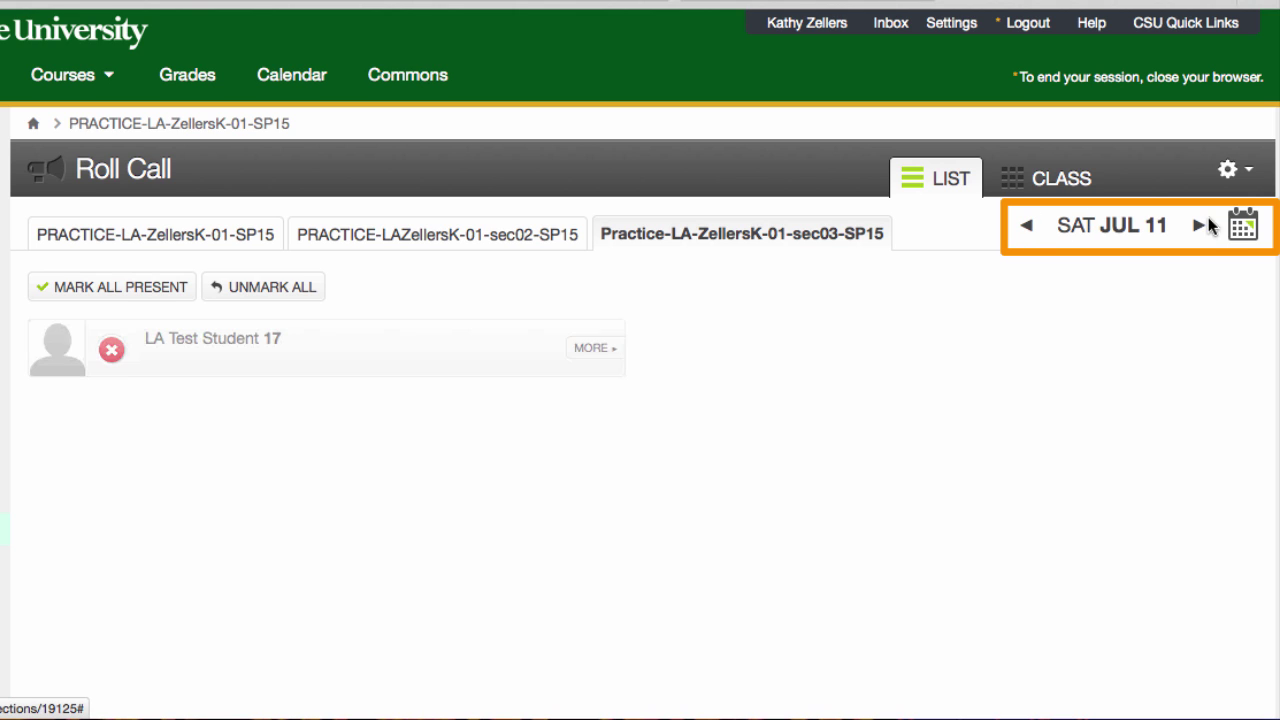
Step: Pick July 8 from the date picker, then advance day by day back to Sat Jul 11
left_click(1243, 226)
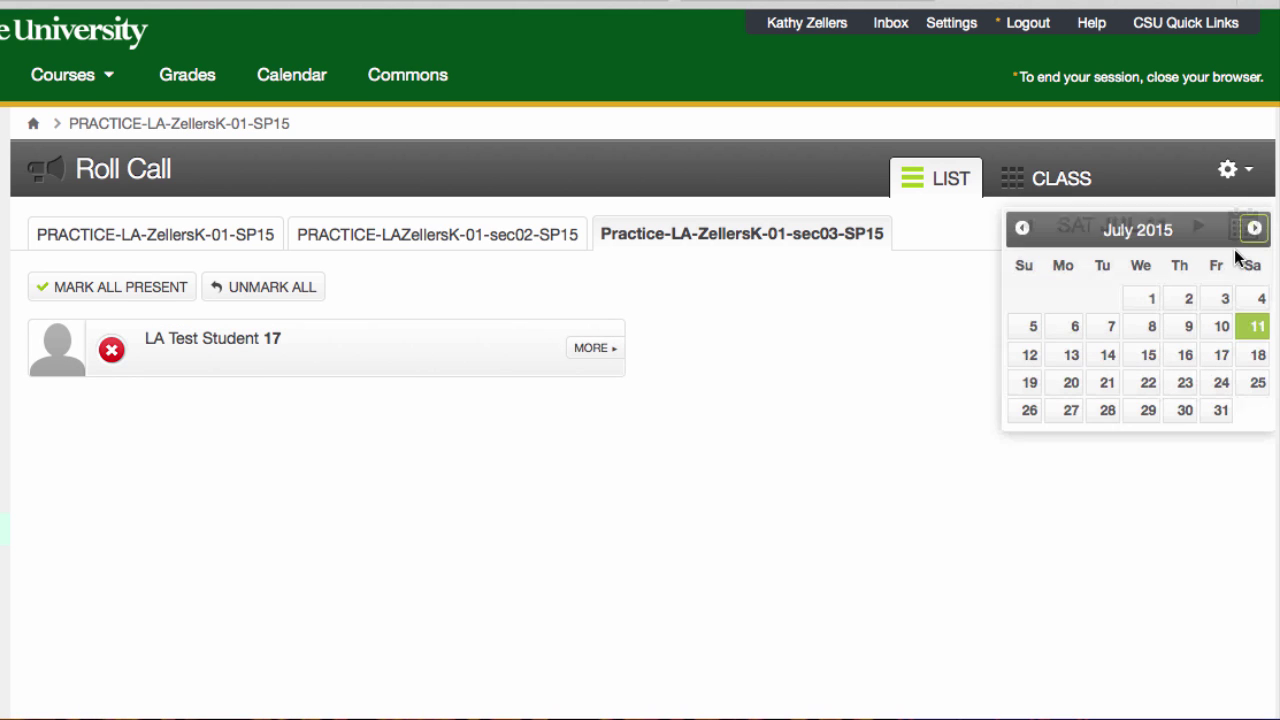
left_click(1150, 328)
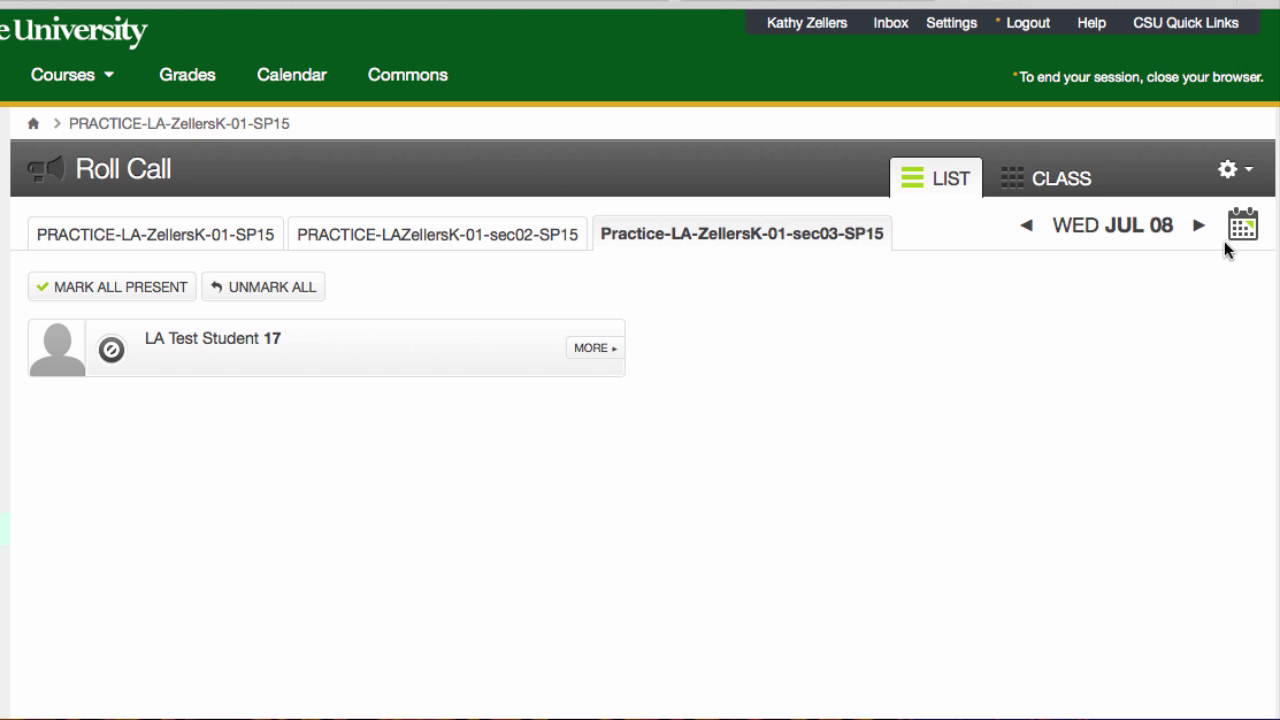
left_click(1200, 228)
left_click(1200, 228)
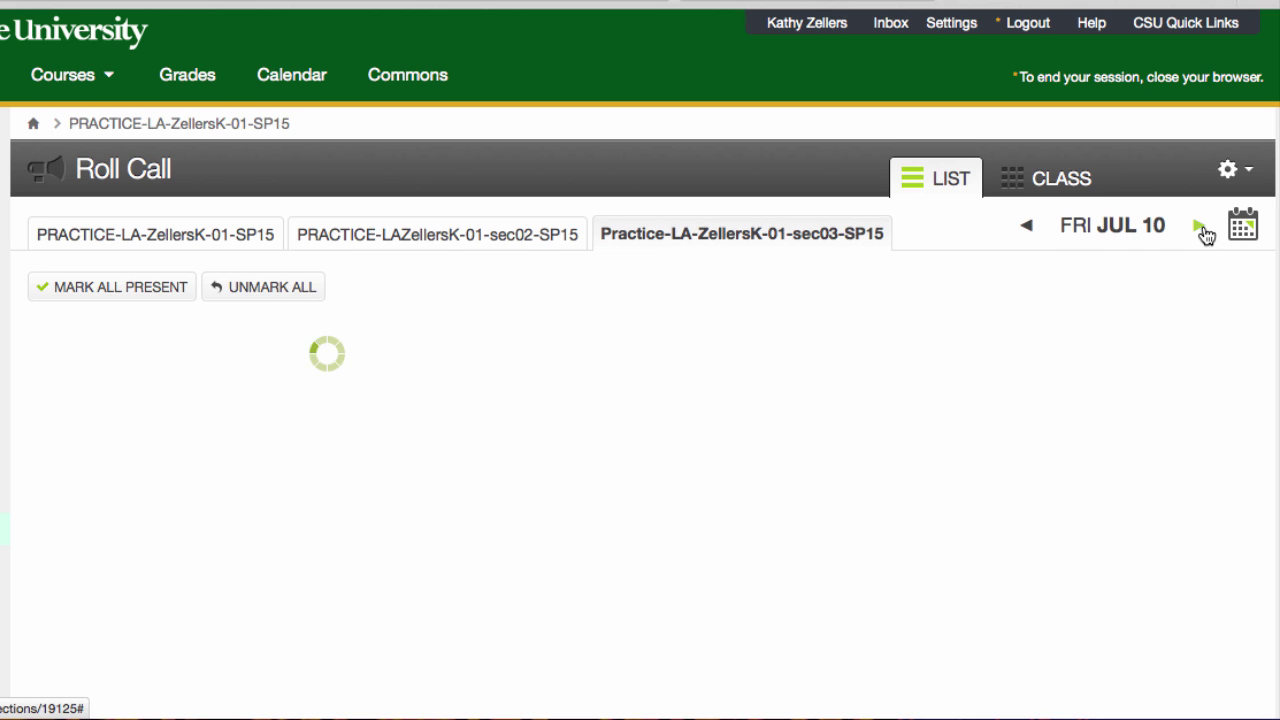
left_click(1200, 228)
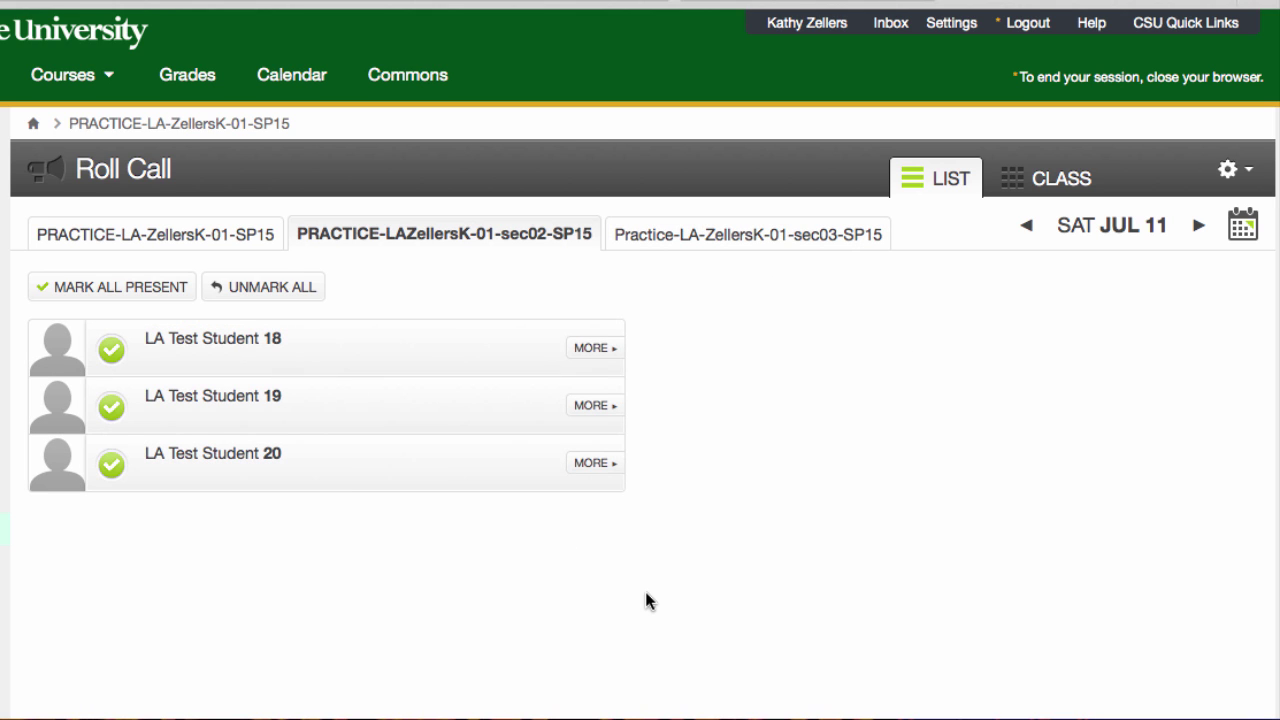
Step: Open LA Test Student 19's details and cycle their status through late and absent back to present
left_click(592, 406)
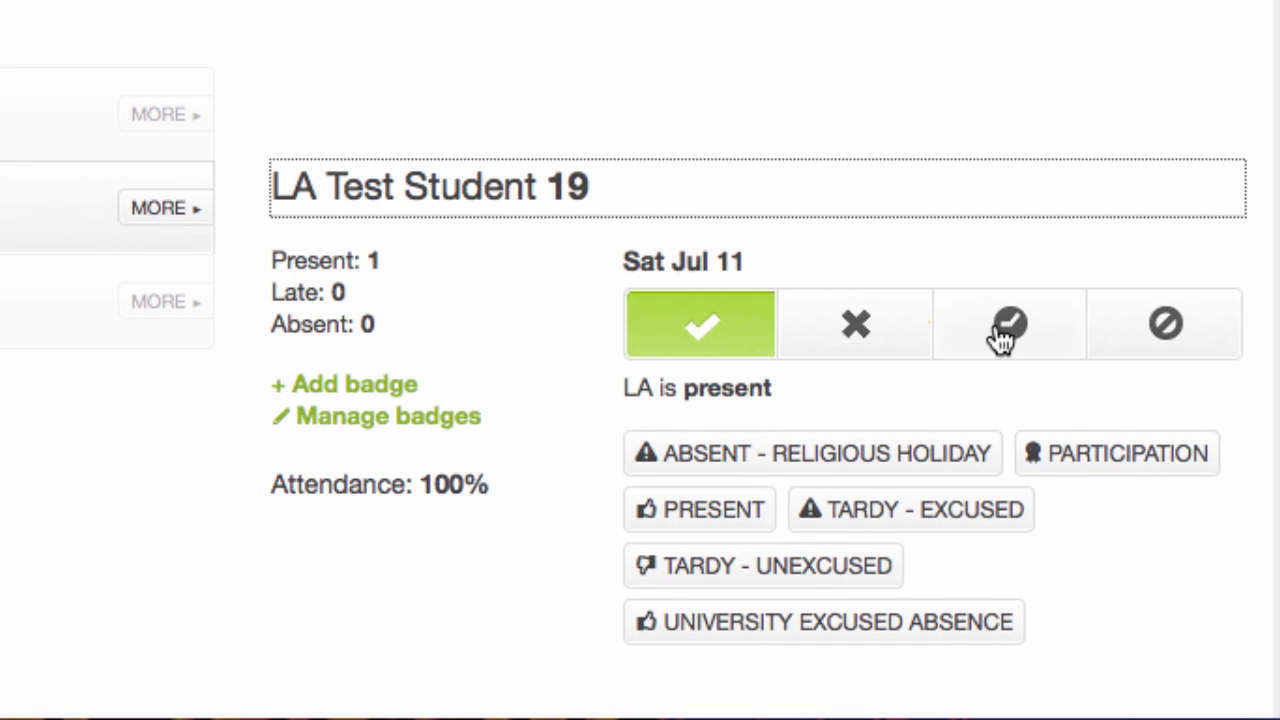
left_click(998, 345)
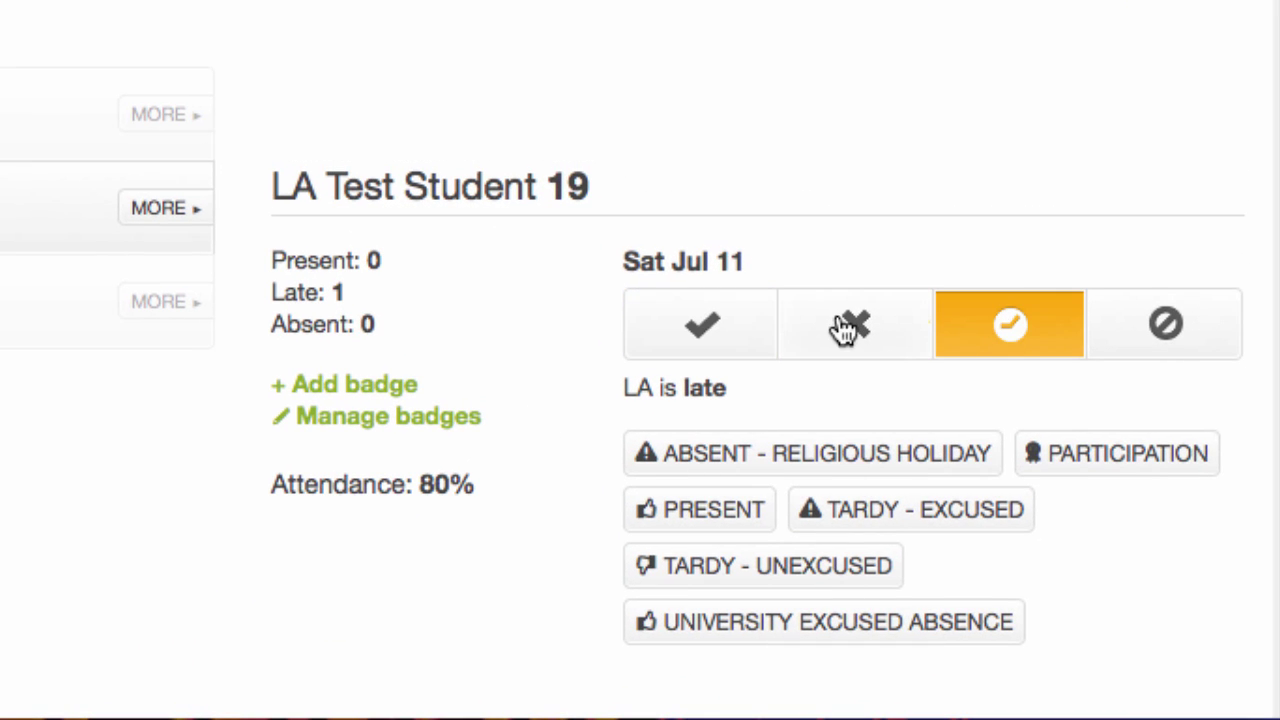
left_click(845, 328)
left_click(684, 326)
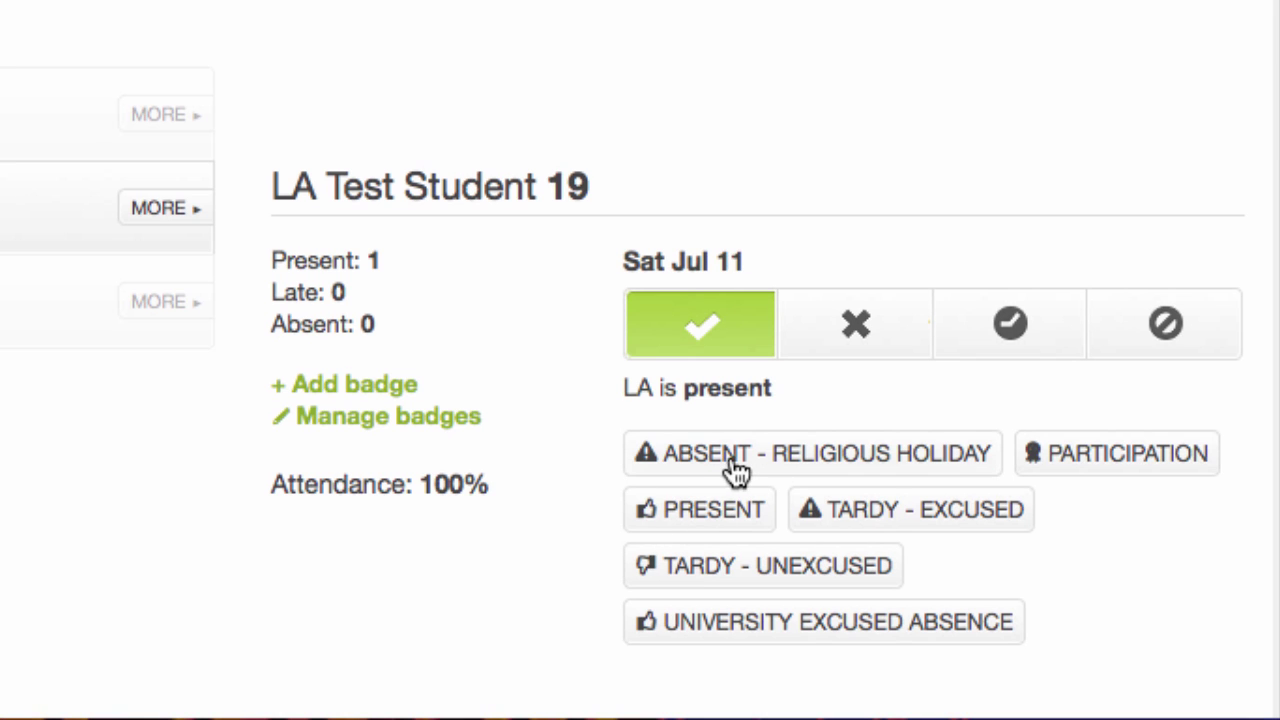
Step: Award and remove the ABSENT - RELIGIOUS HOLIDAY, PARTICIPATION, PRESENT and TARDY - EXCUSED badges
left_click(770, 460)
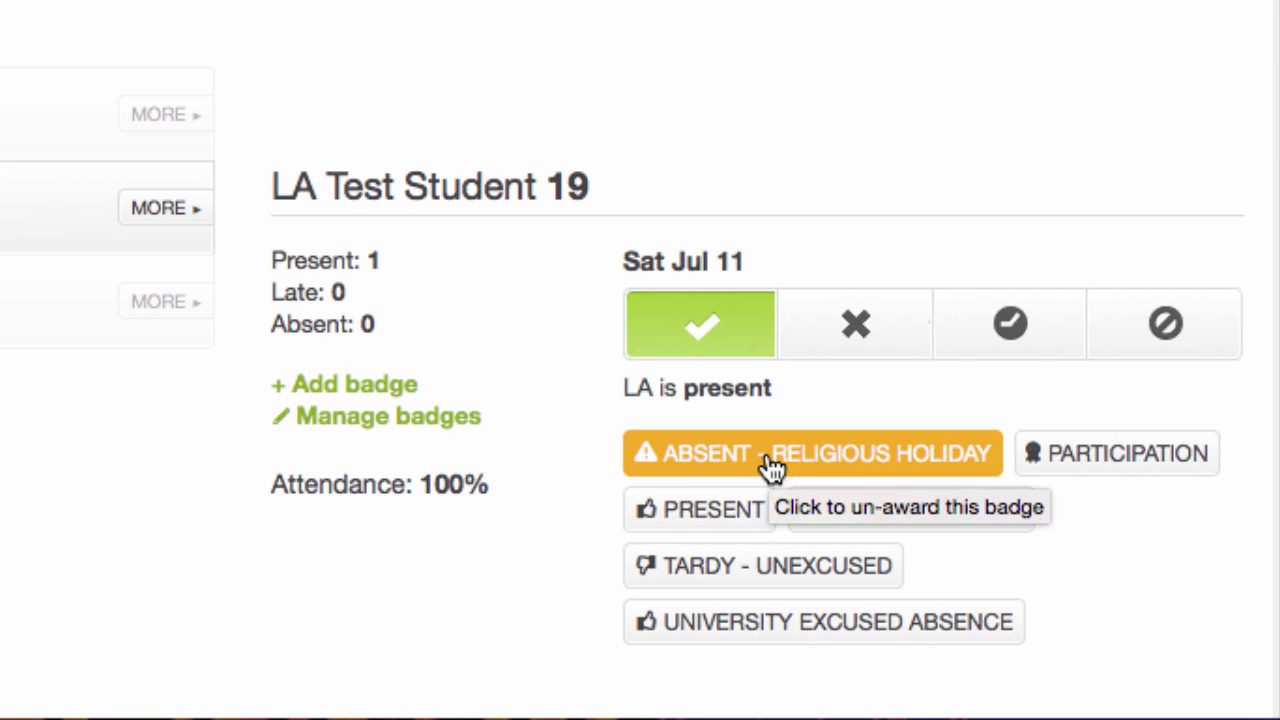
left_click(766, 466)
left_click(1063, 457)
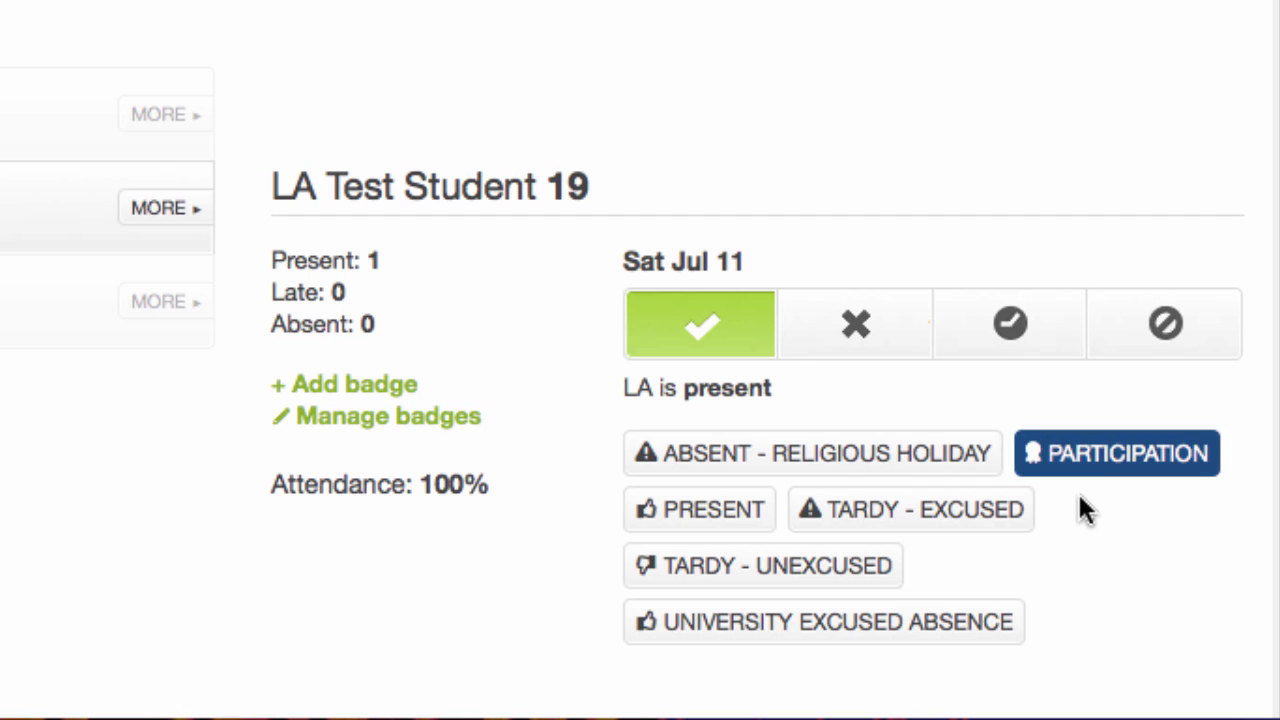
left_click(1016, 466)
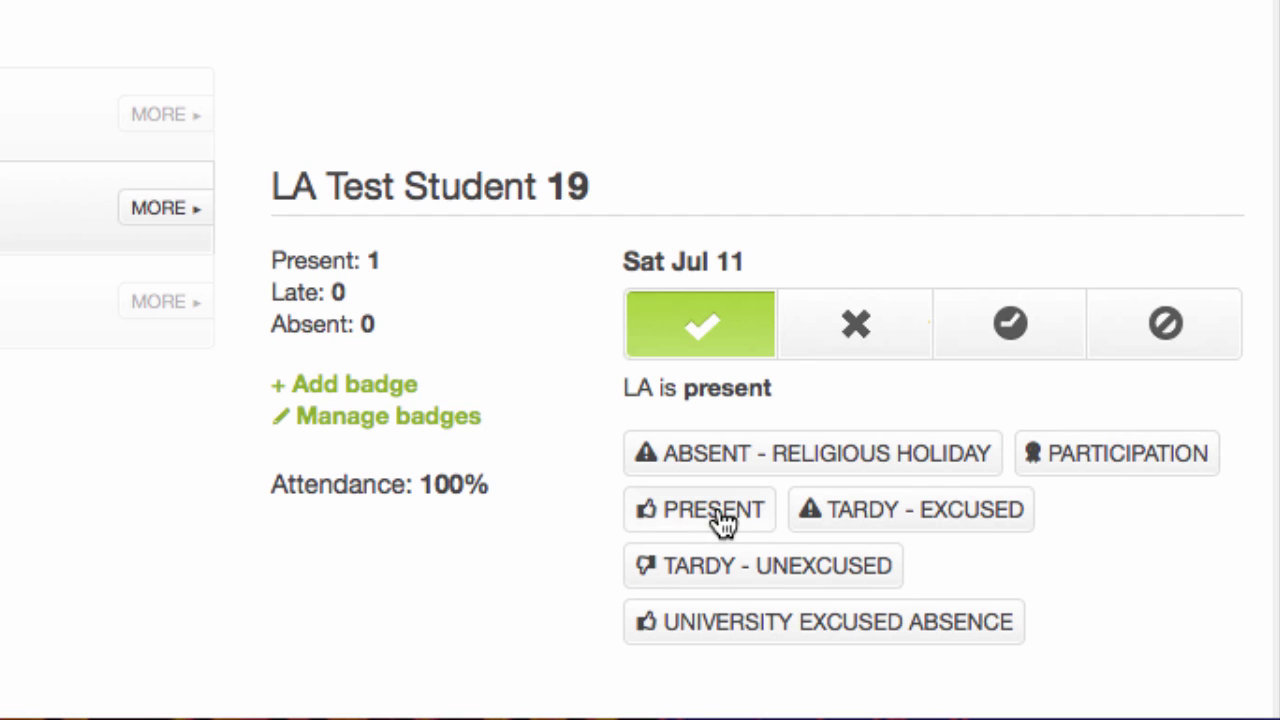
left_click(714, 520)
left_click(722, 516)
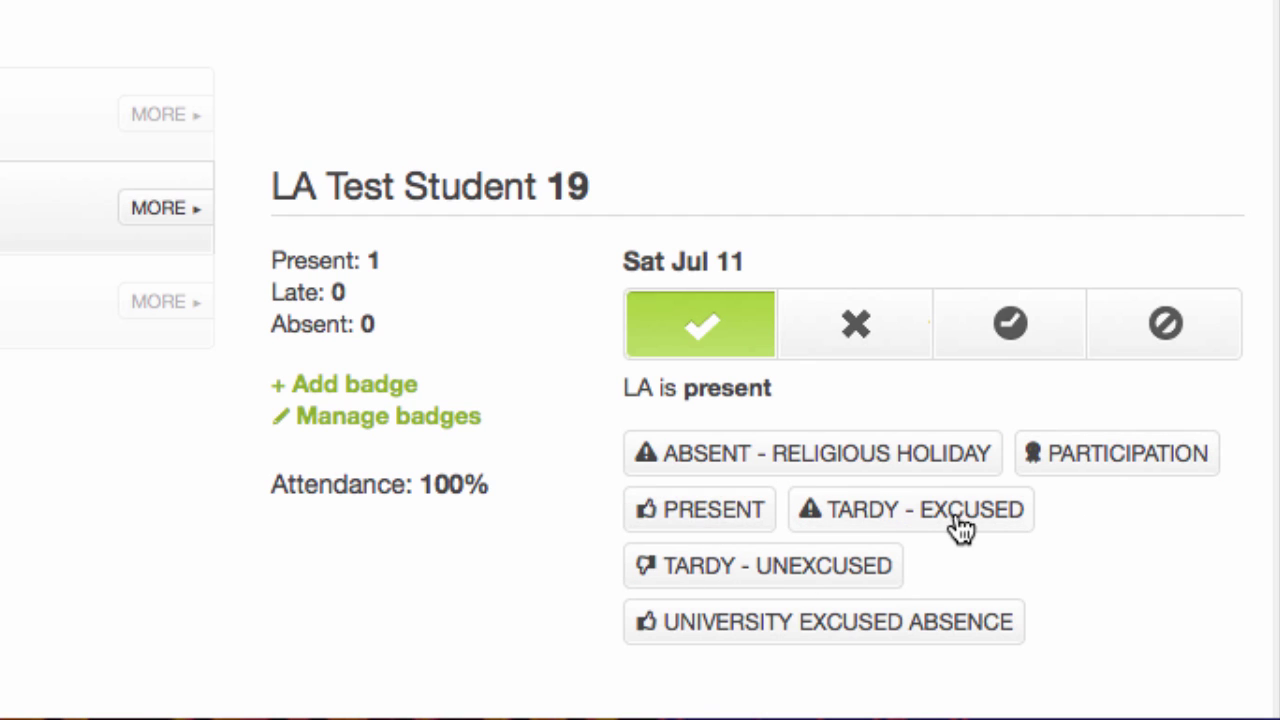
left_click(912, 528)
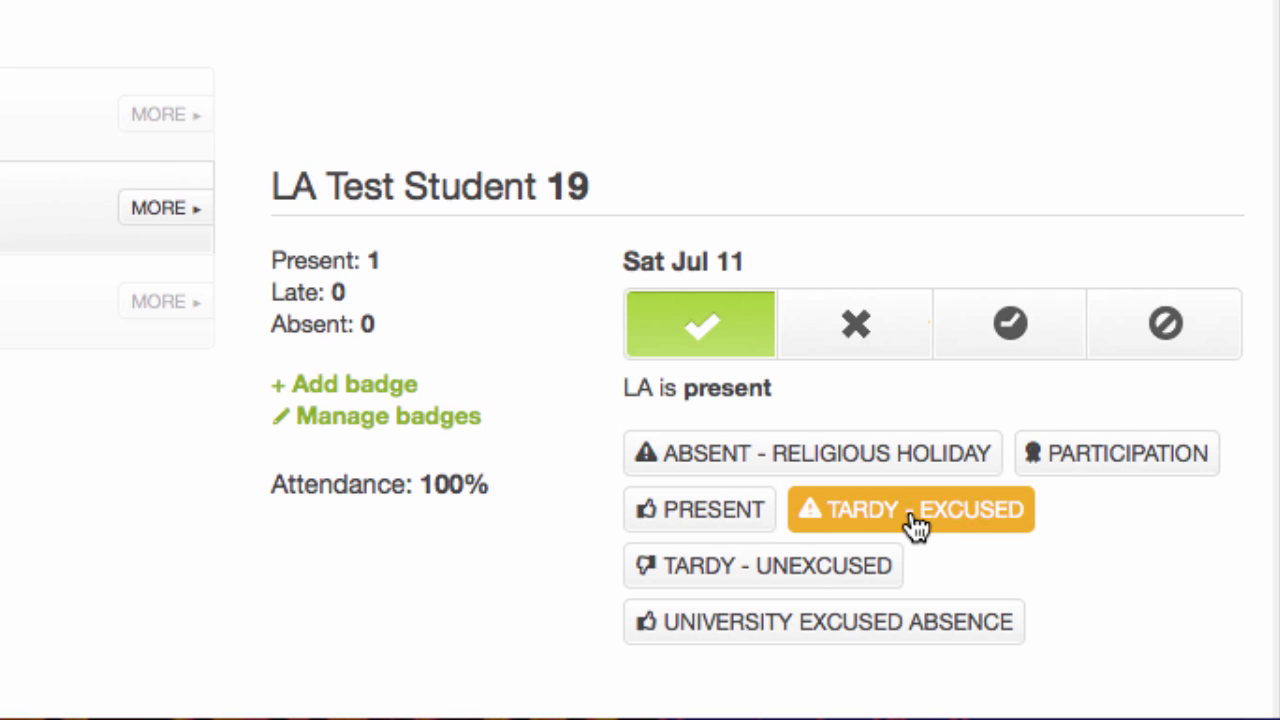
left_click(914, 527)
Step: Toggle TARDY - UNEXCUSED and UNIVERSITY EXCUSED ABSENCE off again, leaving PRESENT and PARTICIPATION awarded
left_click(747, 586)
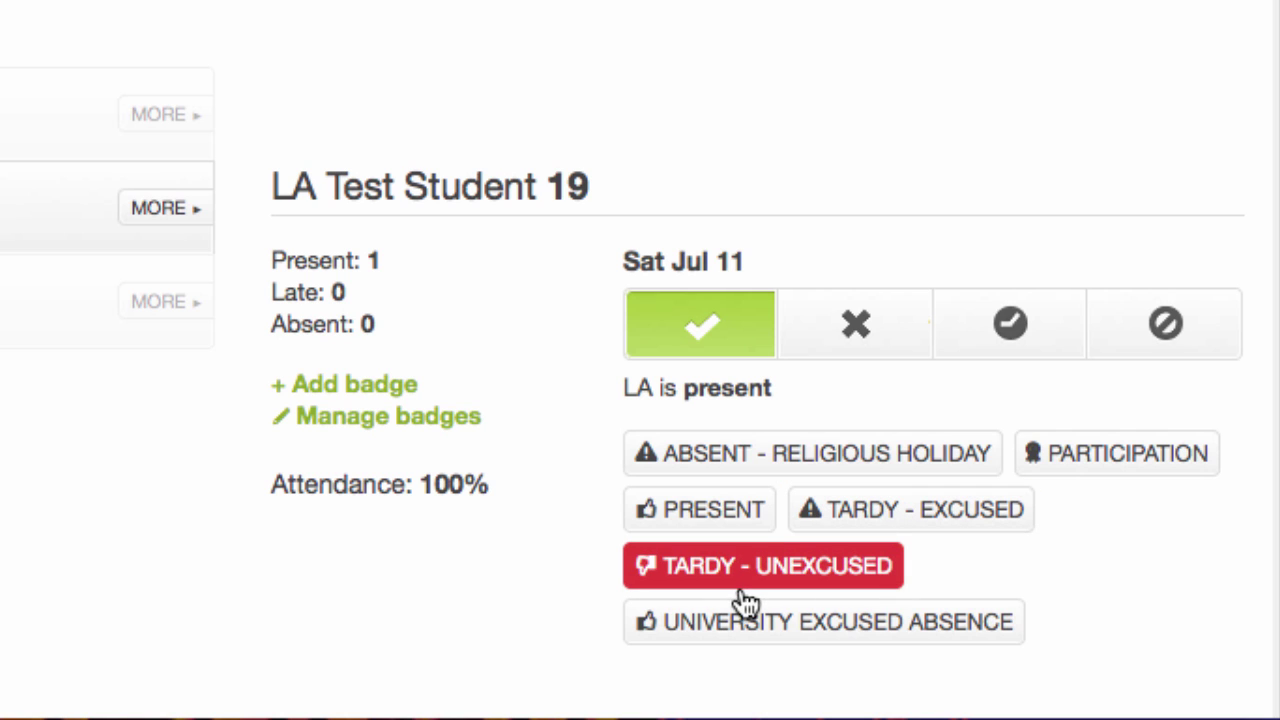
left_click(748, 585)
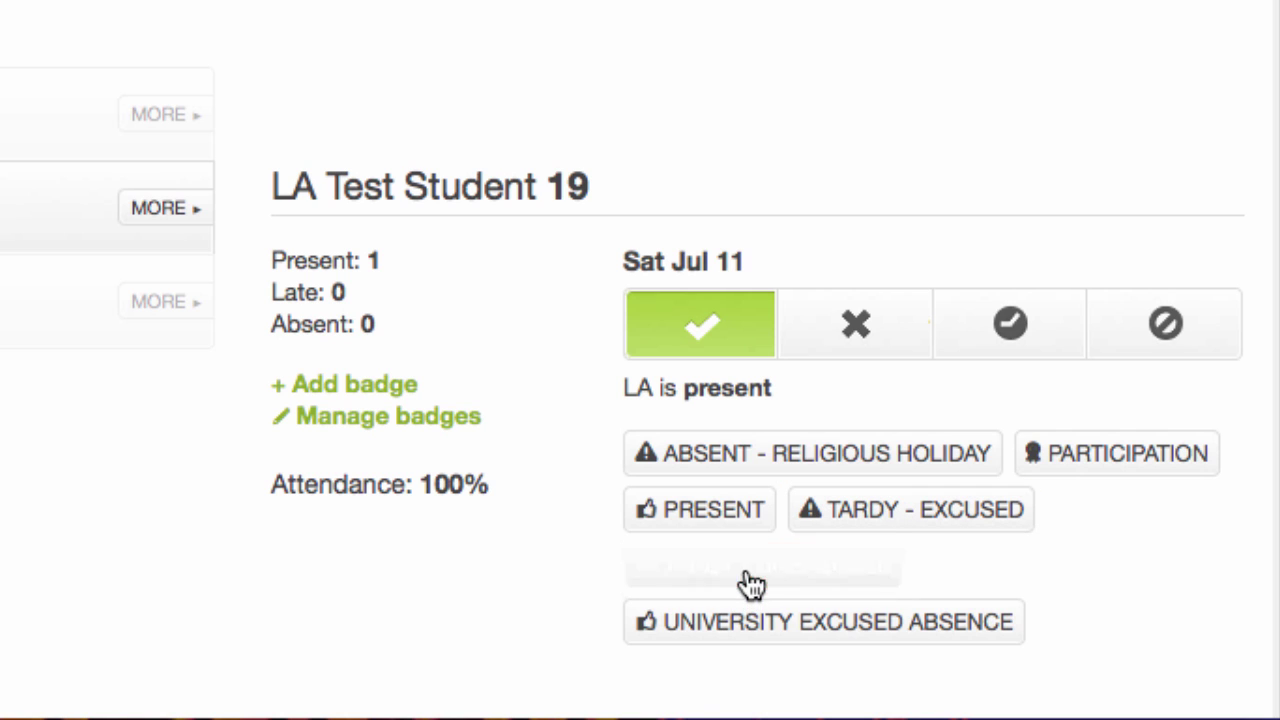
left_click(758, 638)
left_click(757, 642)
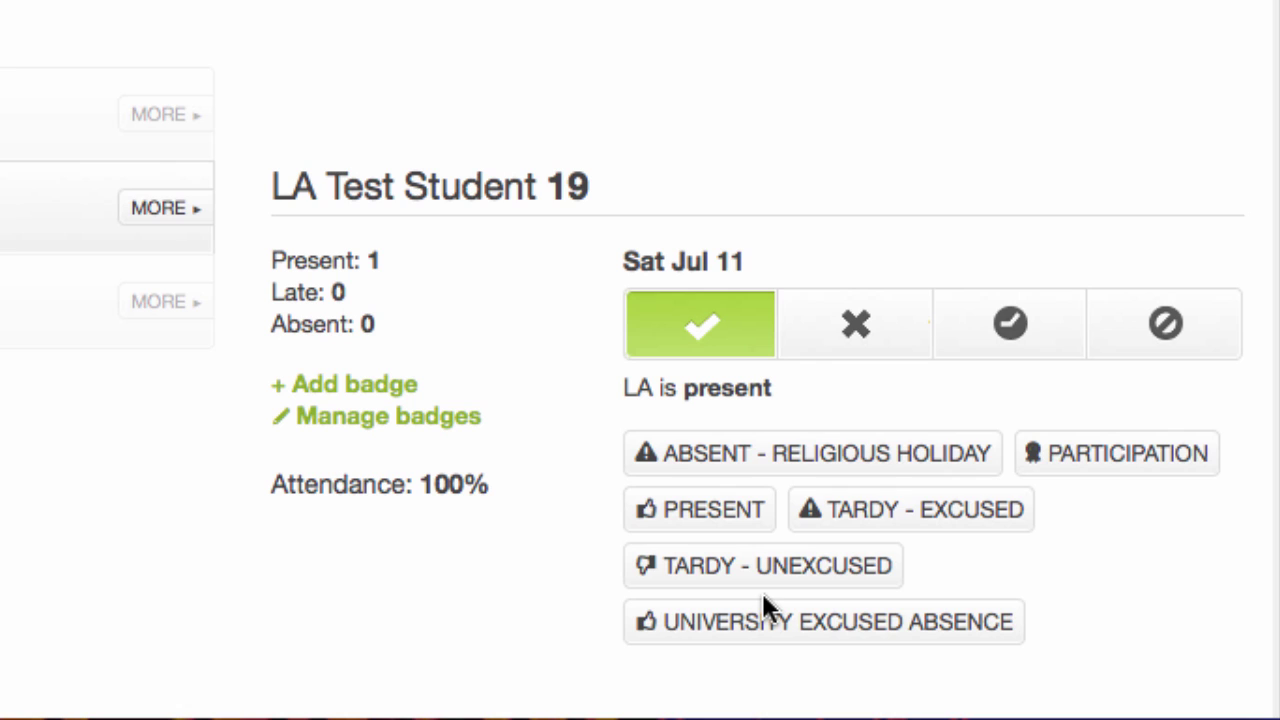
left_click(737, 513)
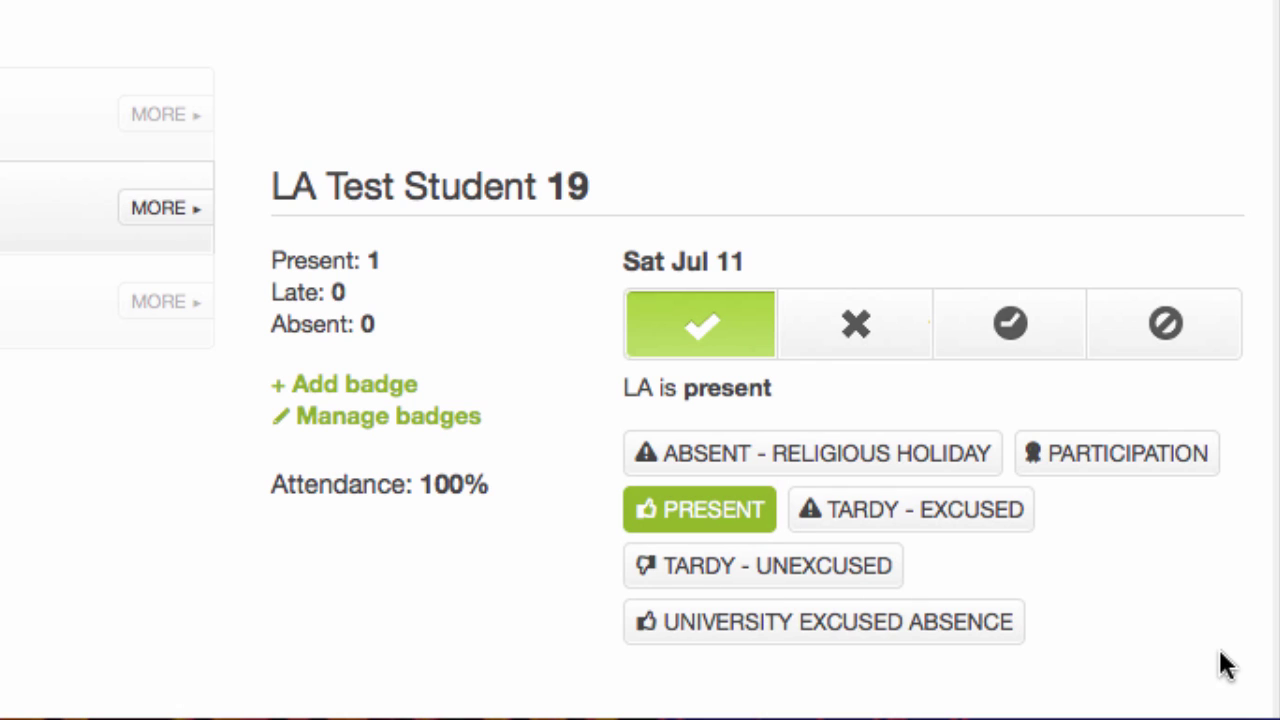
left_click(1134, 466)
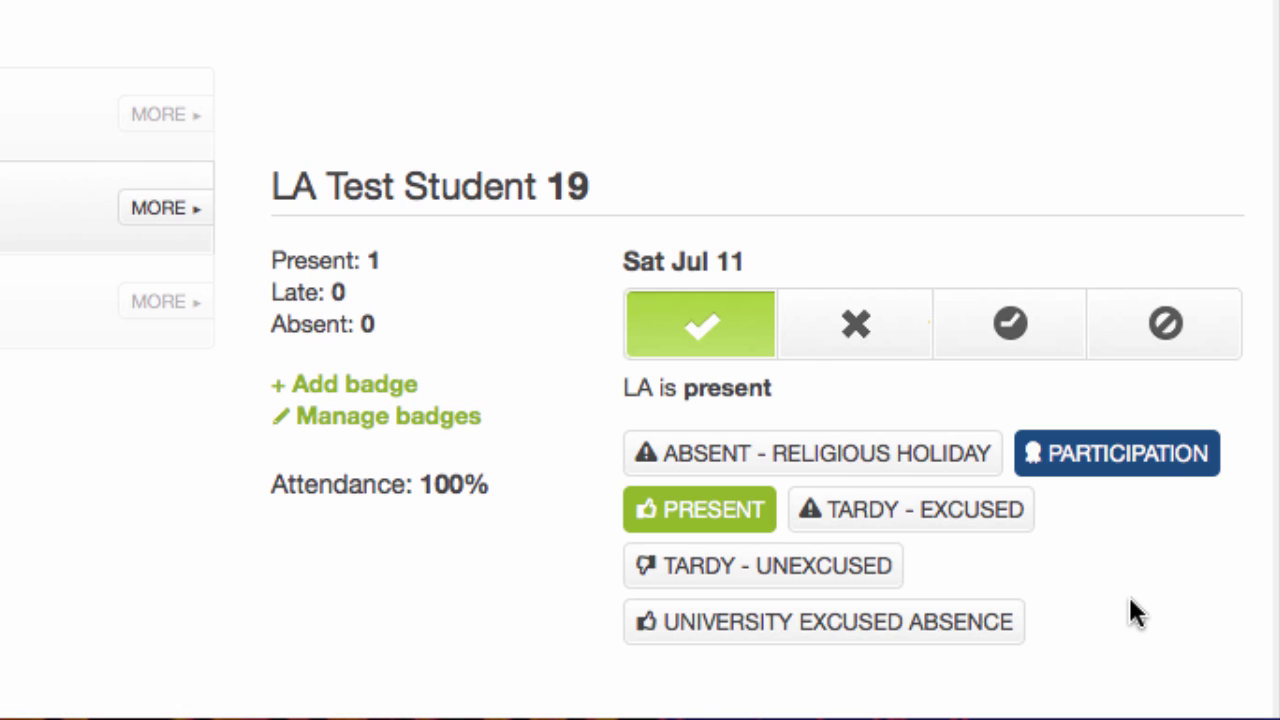
Step: Create a custom 'Leadership' badge with a megaphone icon in green
left_click(354, 386)
left_click(101, 131)
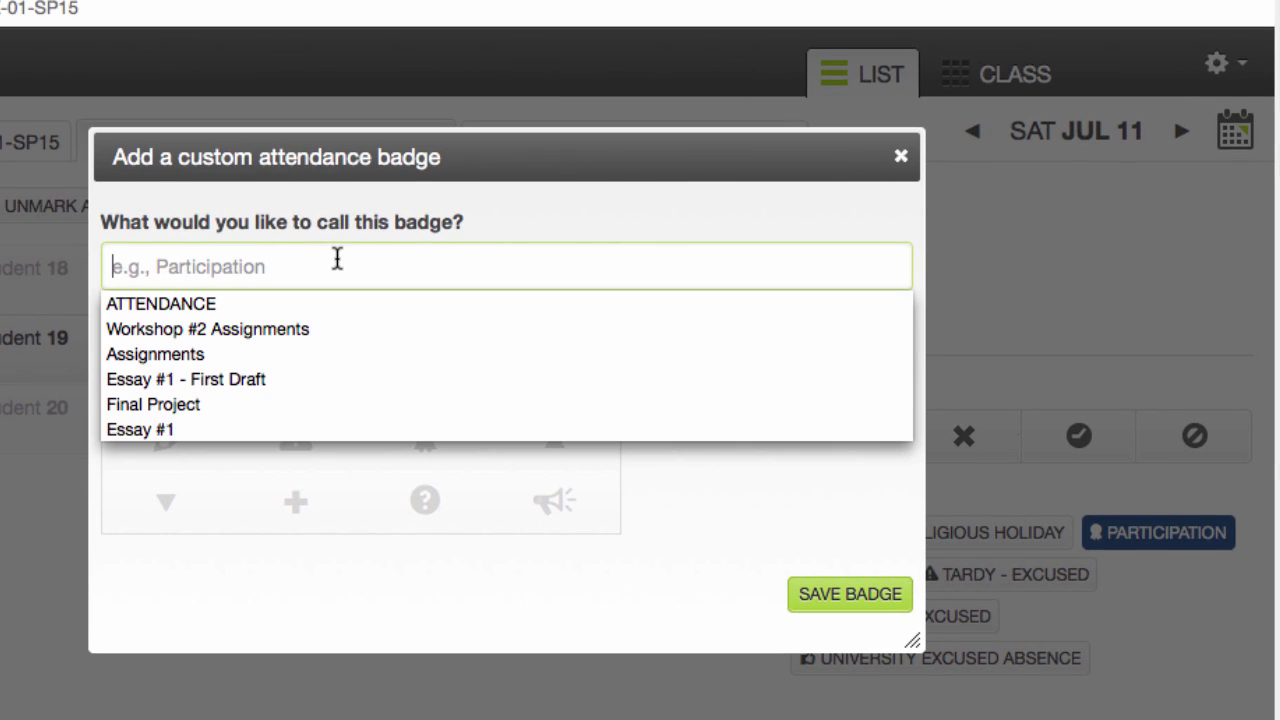
type("Leader")
type("ship")
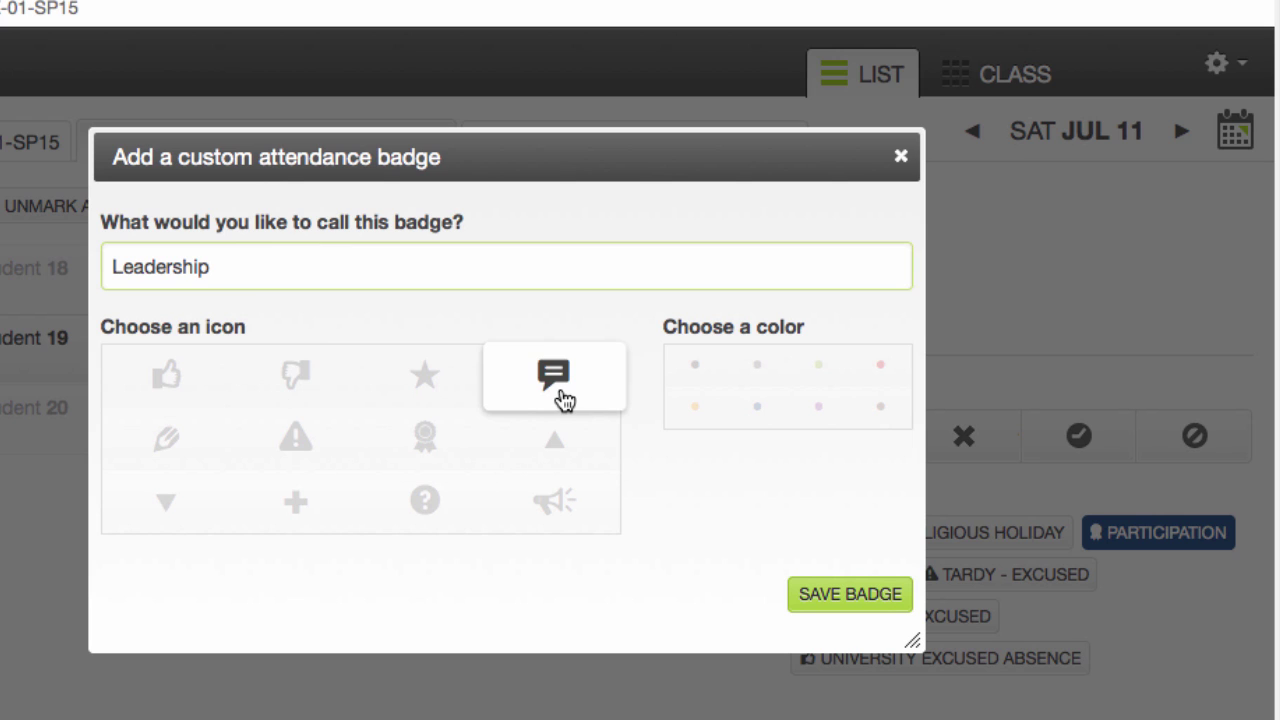
left_click(582, 511)
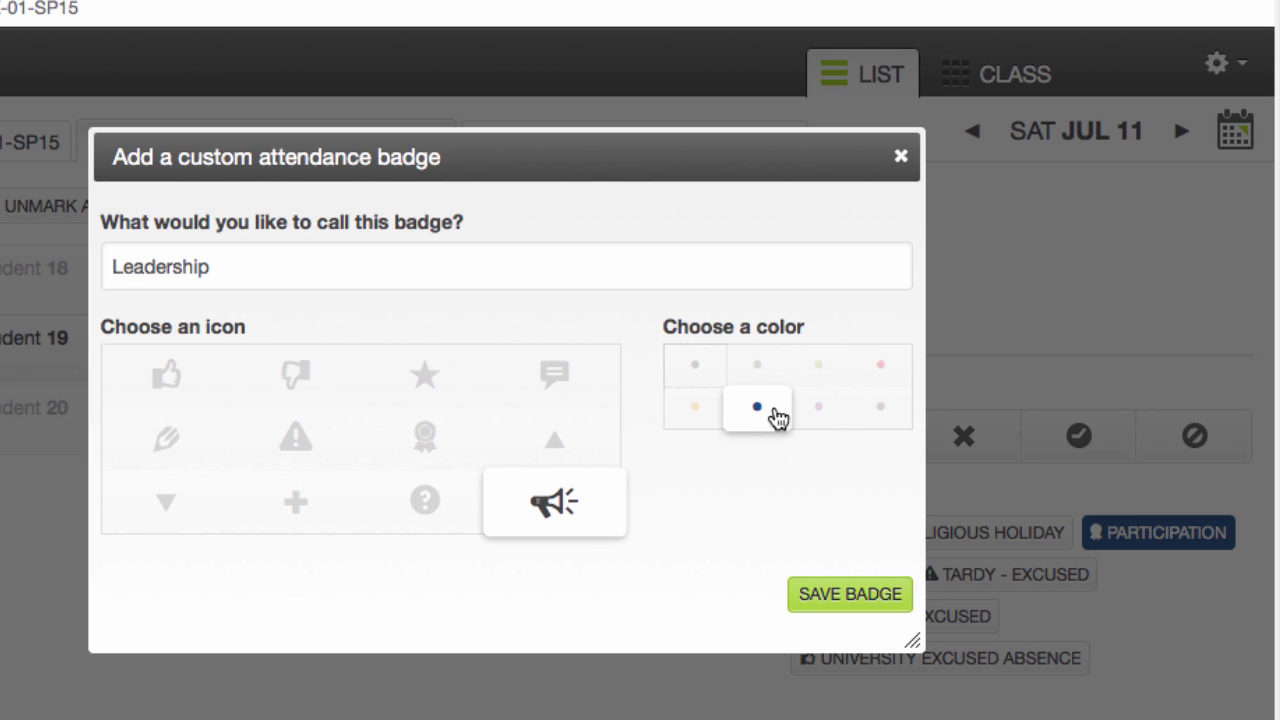
left_click(819, 369)
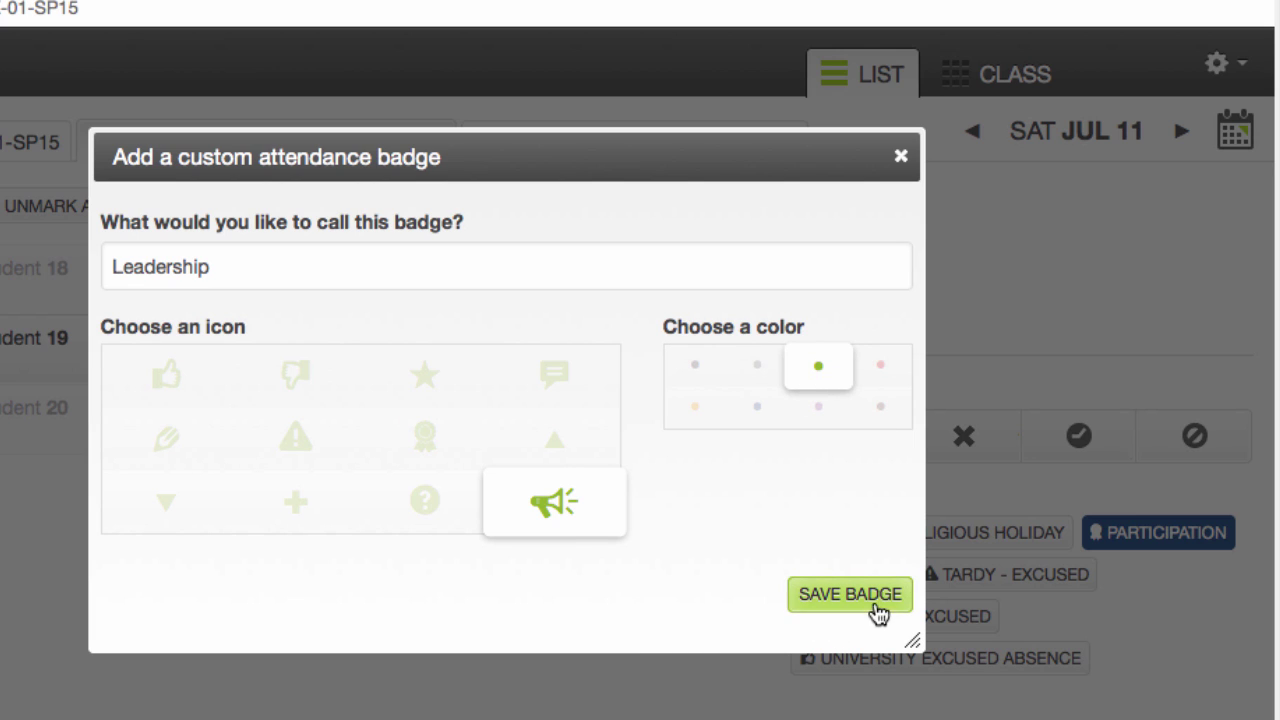
left_click(866, 600)
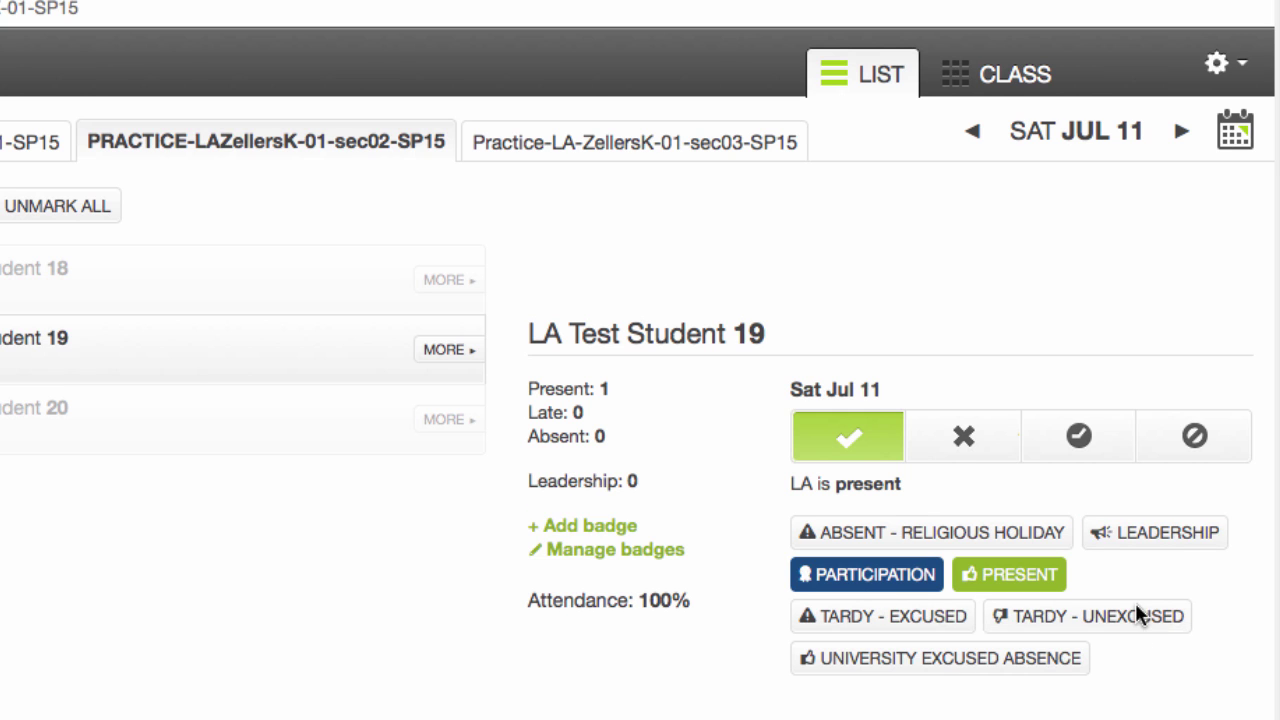
Step: Award the Leadership badge to Student 19, then remove it again
left_click(1155, 545)
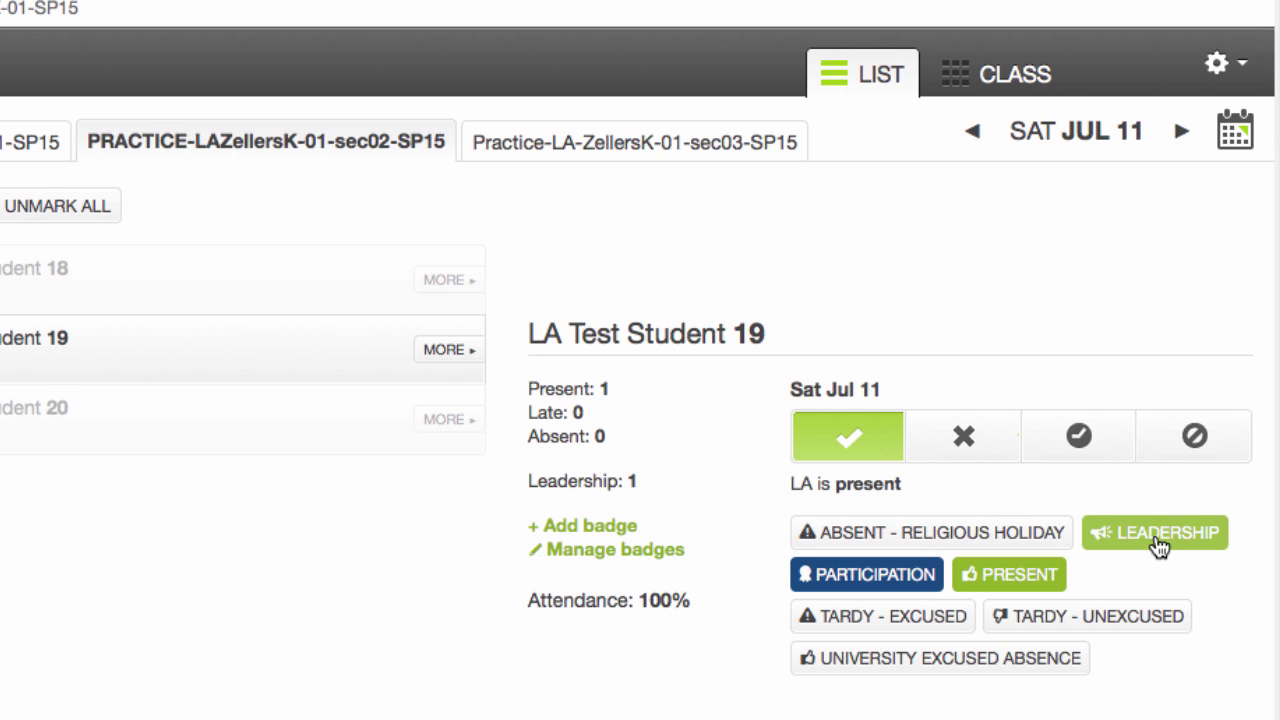
left_click(1153, 545)
left_click(613, 556)
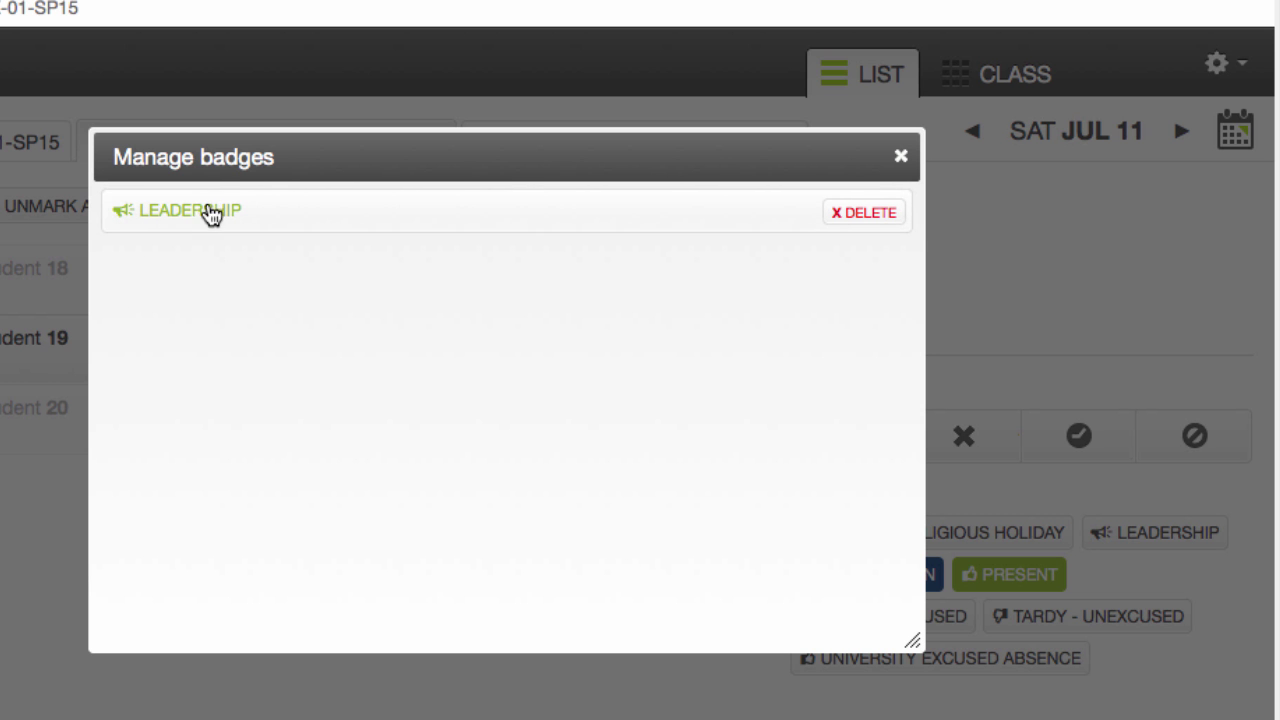
Step: Recolour the Leadership badge orange and save it
left_click(207, 218)
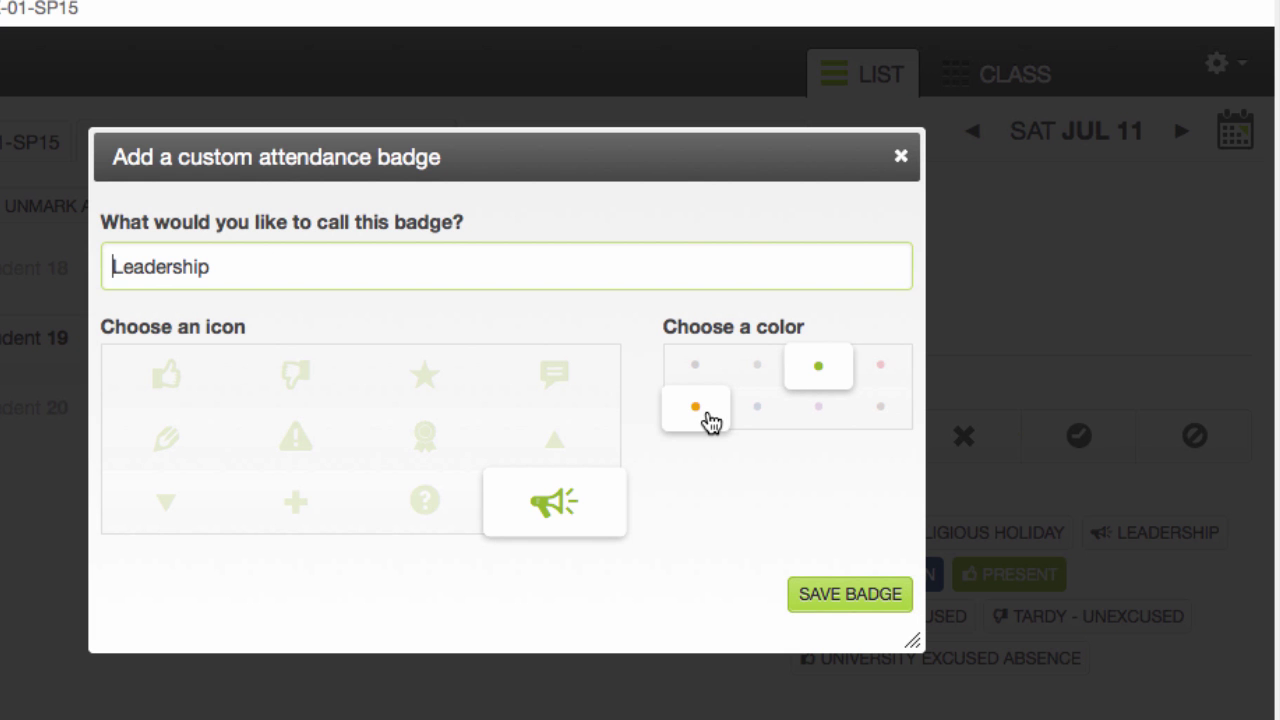
left_click(697, 410)
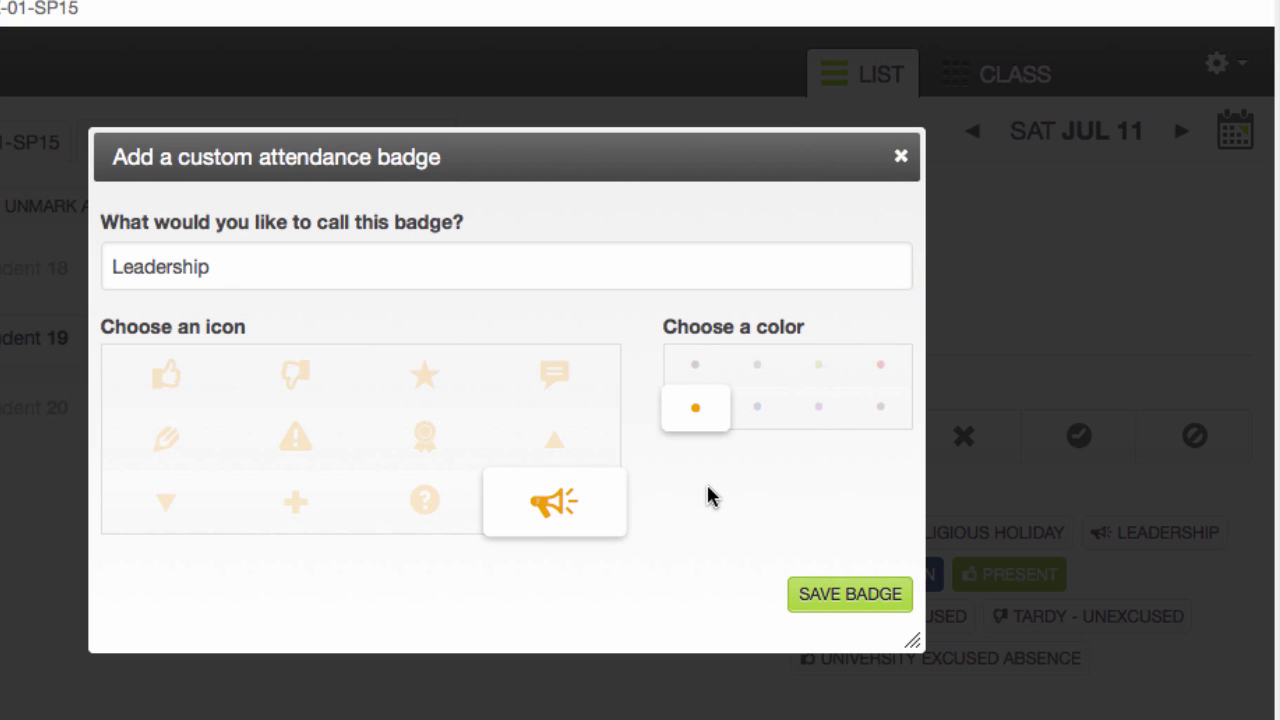
left_click(830, 592)
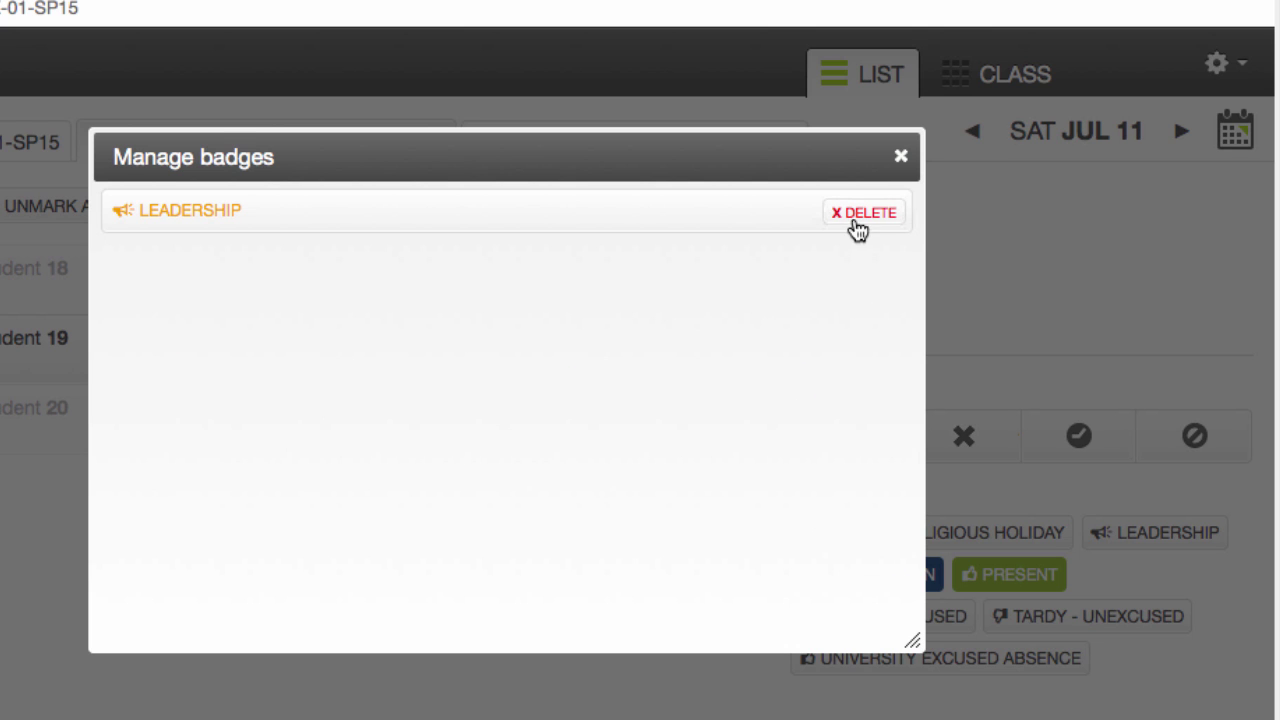
Step: Delete the Leadership badge, confirm, and close the badge manager
left_click(852, 228)
left_click(526, 251)
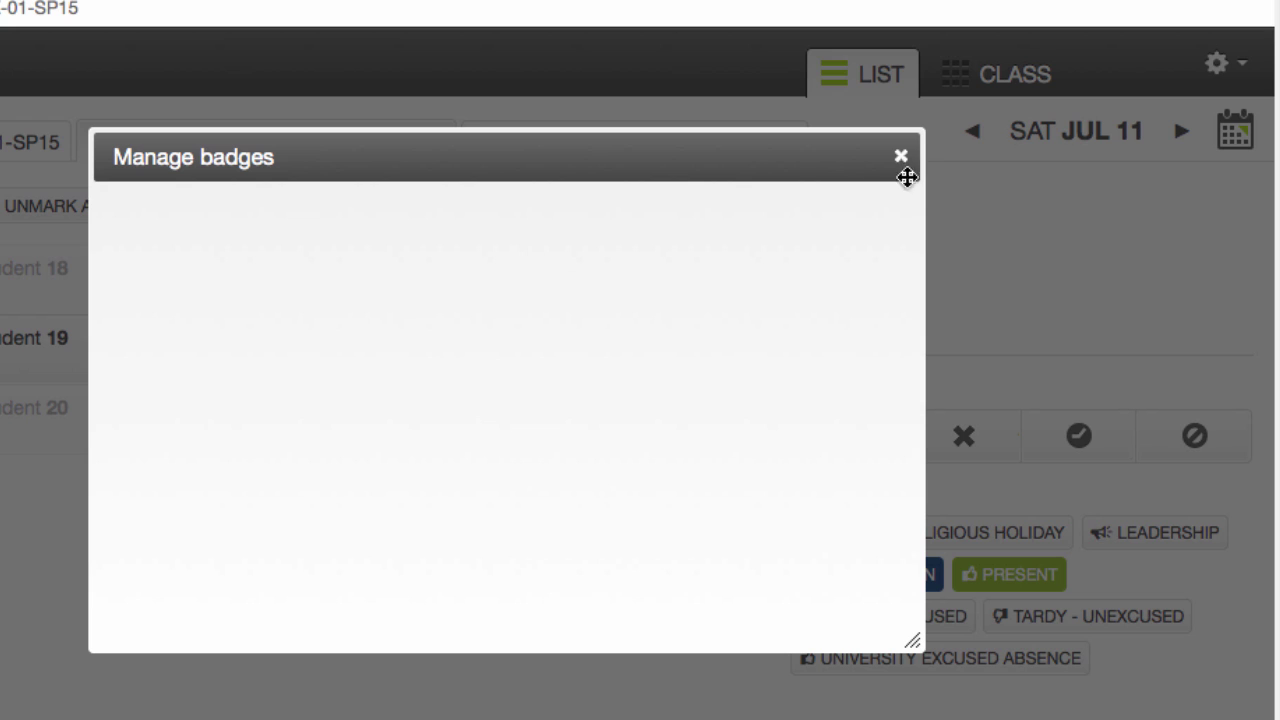
left_click(900, 160)
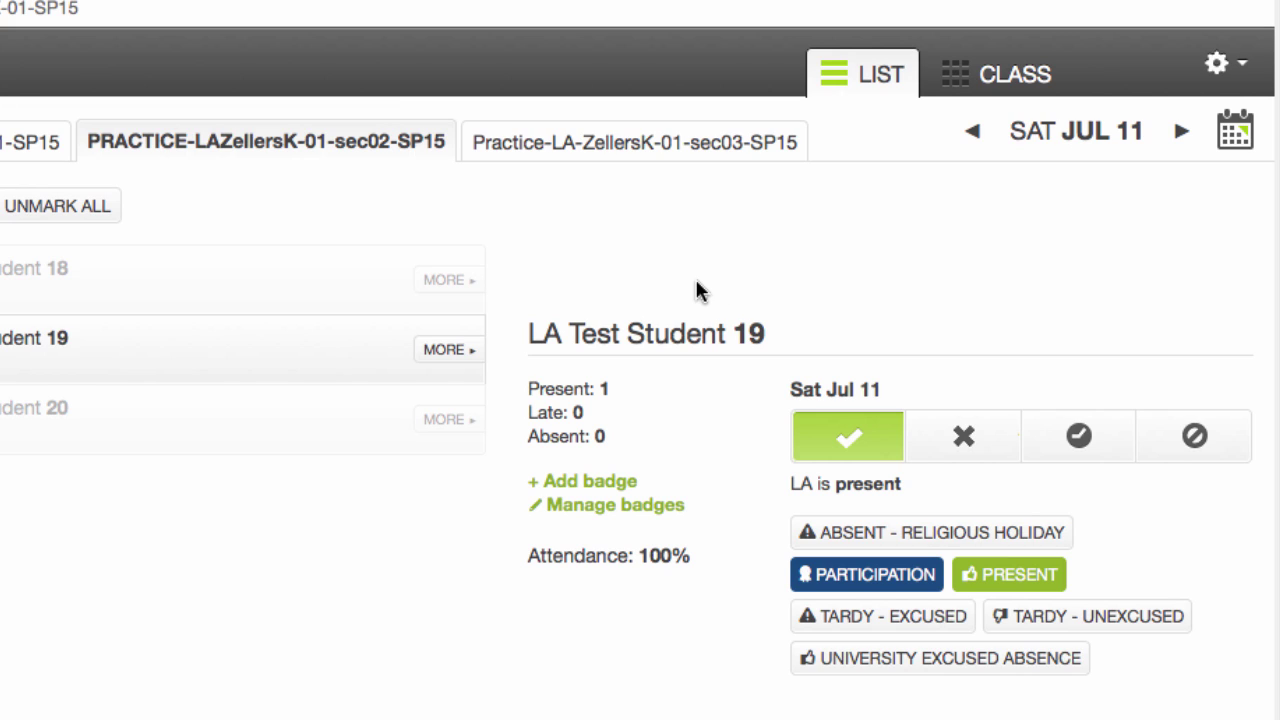
Step: Close the student details and switch the roll from list to class seating view
left_click(555, 251)
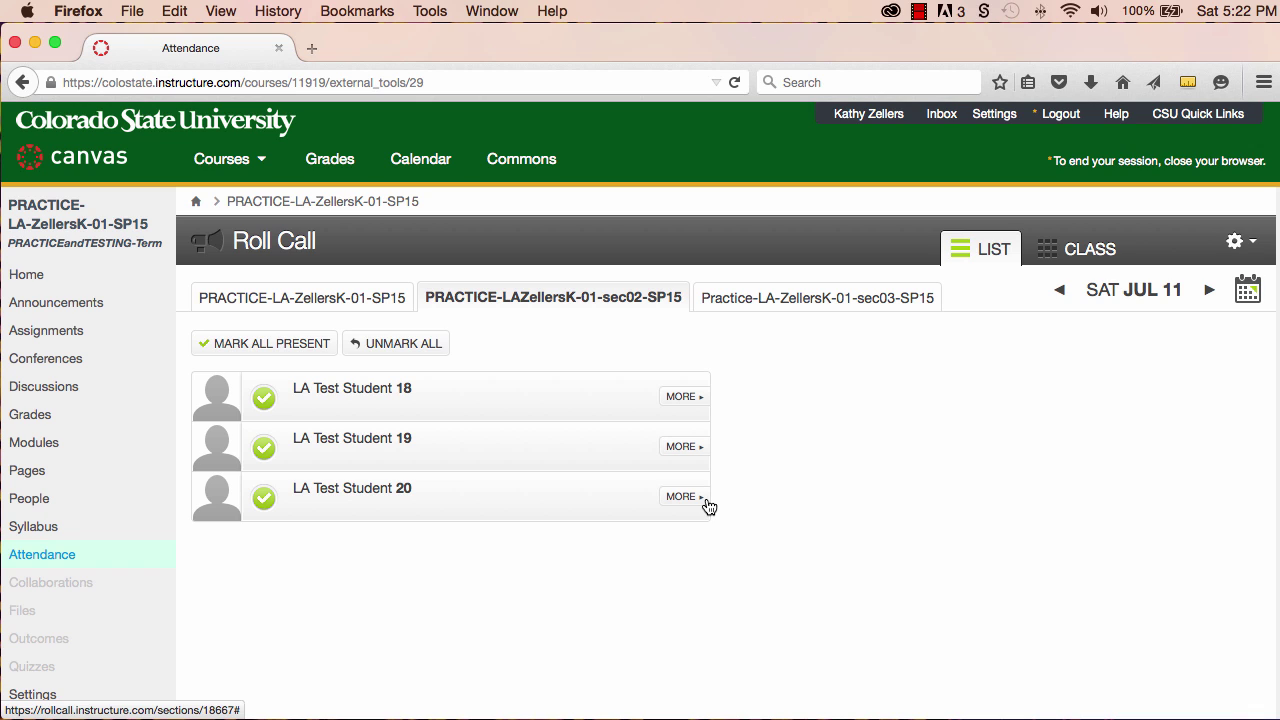
left_click(1001, 253)
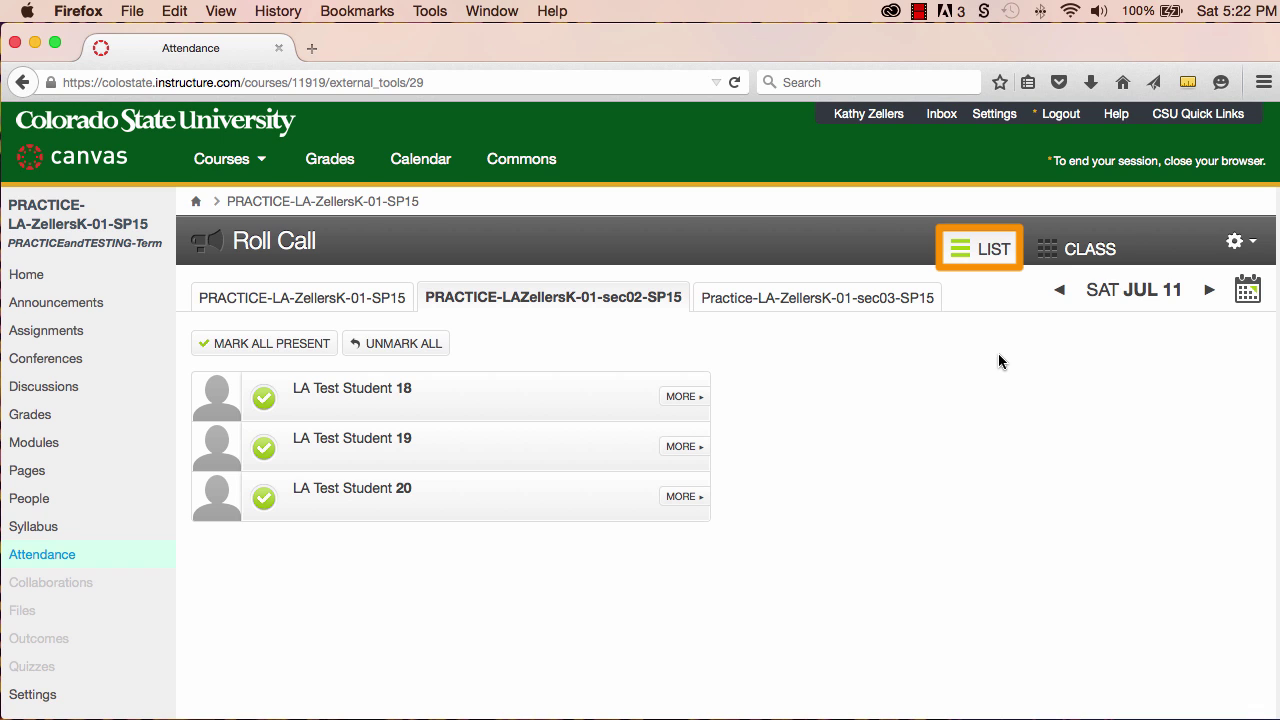
left_click(1102, 258)
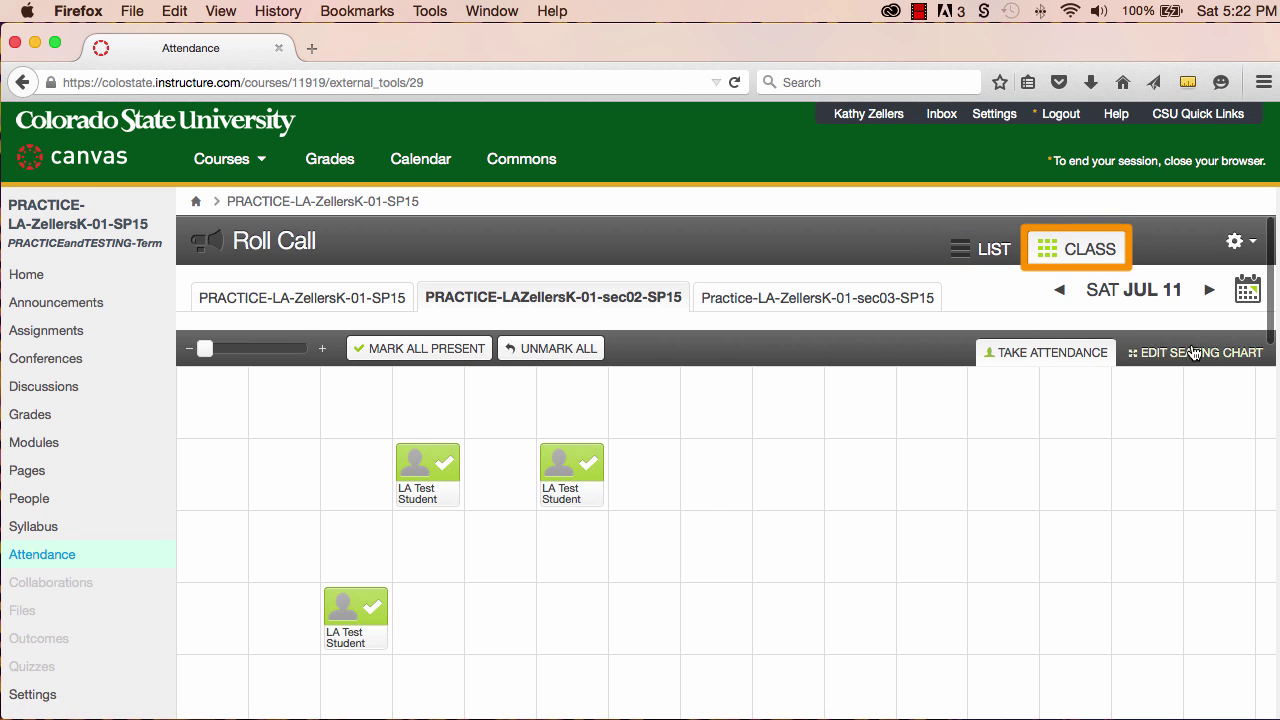
Step: Rearrange the seating chart so two student tiles sit side by side
left_click(1190, 353)
left_click_drag(630, 482, 582, 462)
left_click_drag(772, 466, 657, 463)
left_click_drag(543, 646, 660, 652)
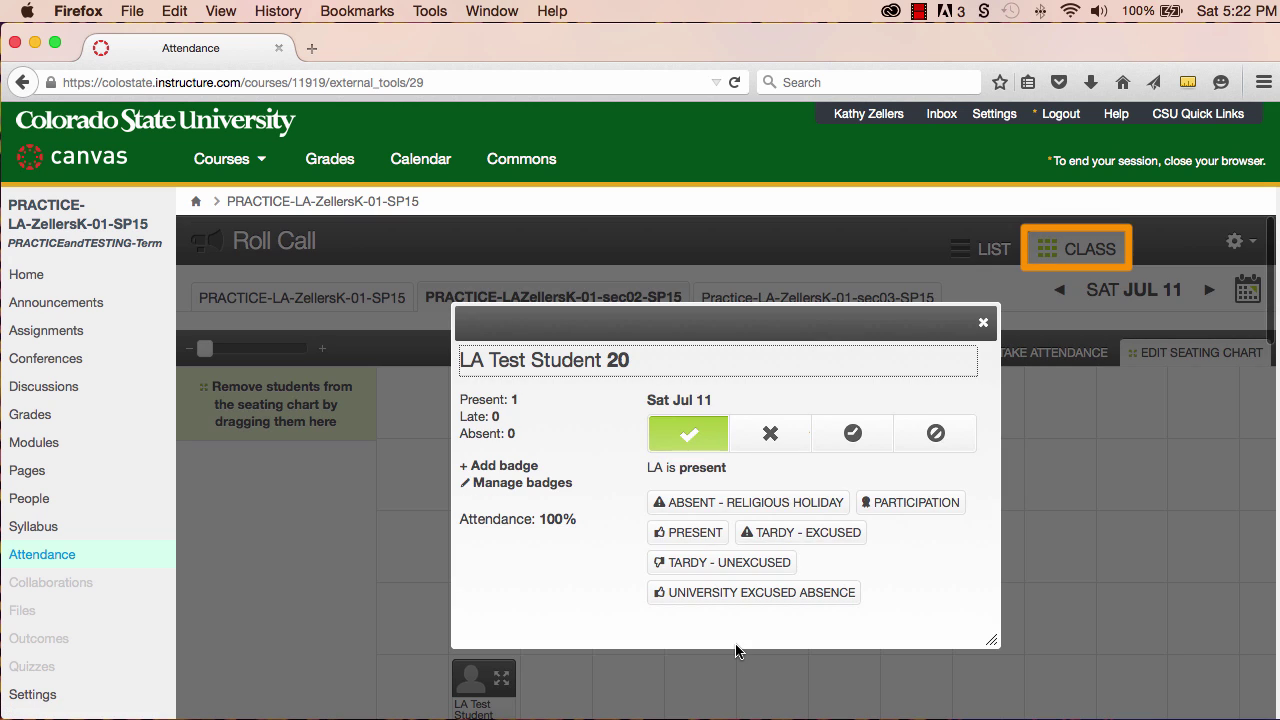
left_click(983, 323)
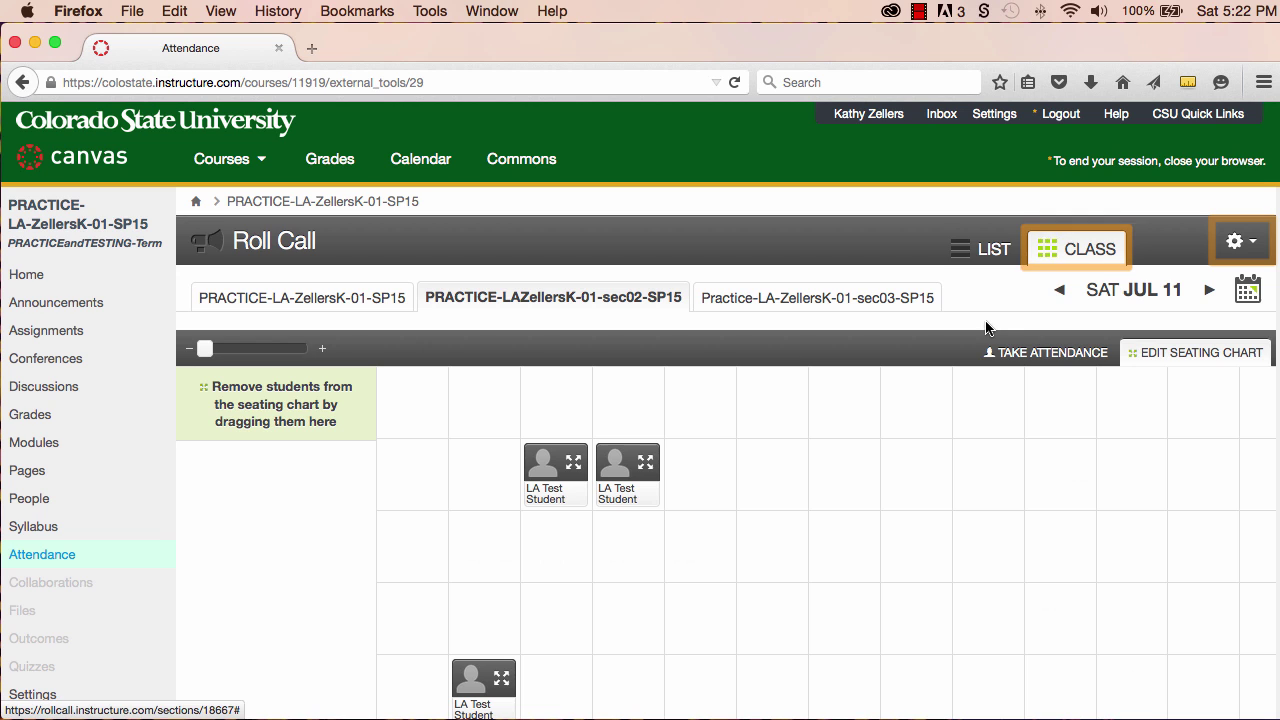
Step: Run the Attendance Report for email delivery, then return to the course's Assignments page
left_click(1245, 248)
left_click(1202, 302)
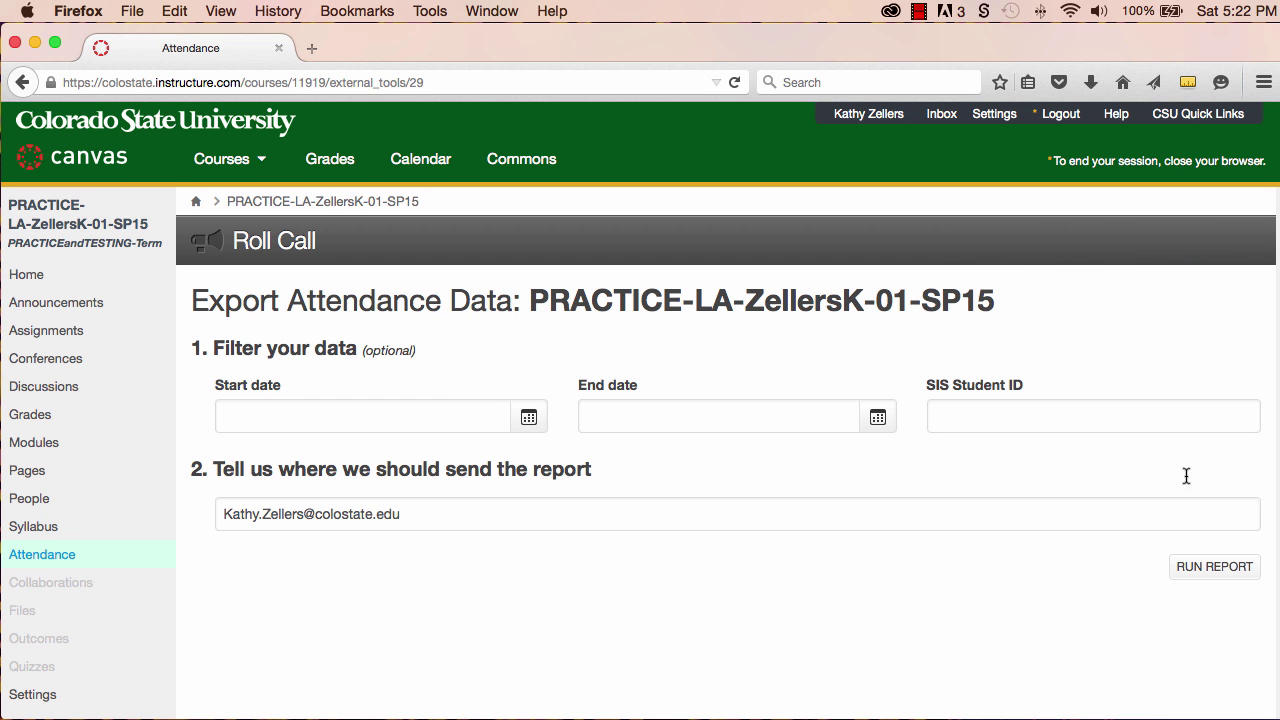
left_click(1203, 580)
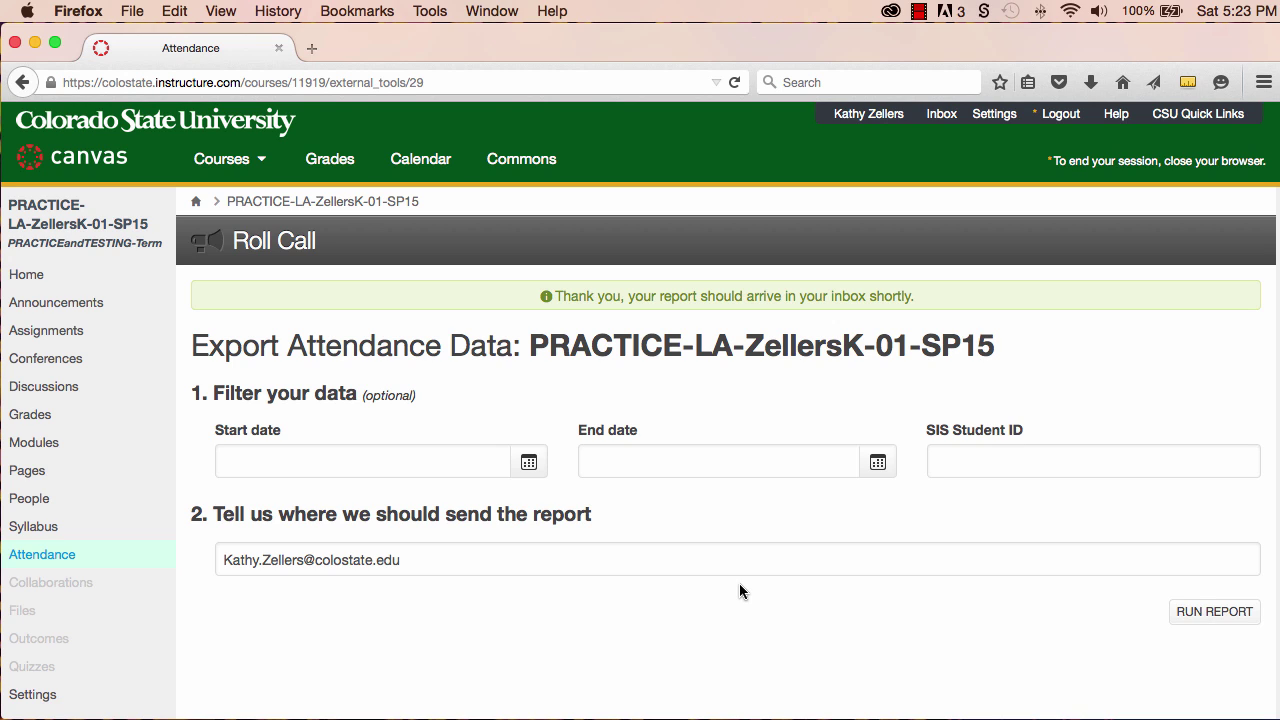
left_click(46, 330)
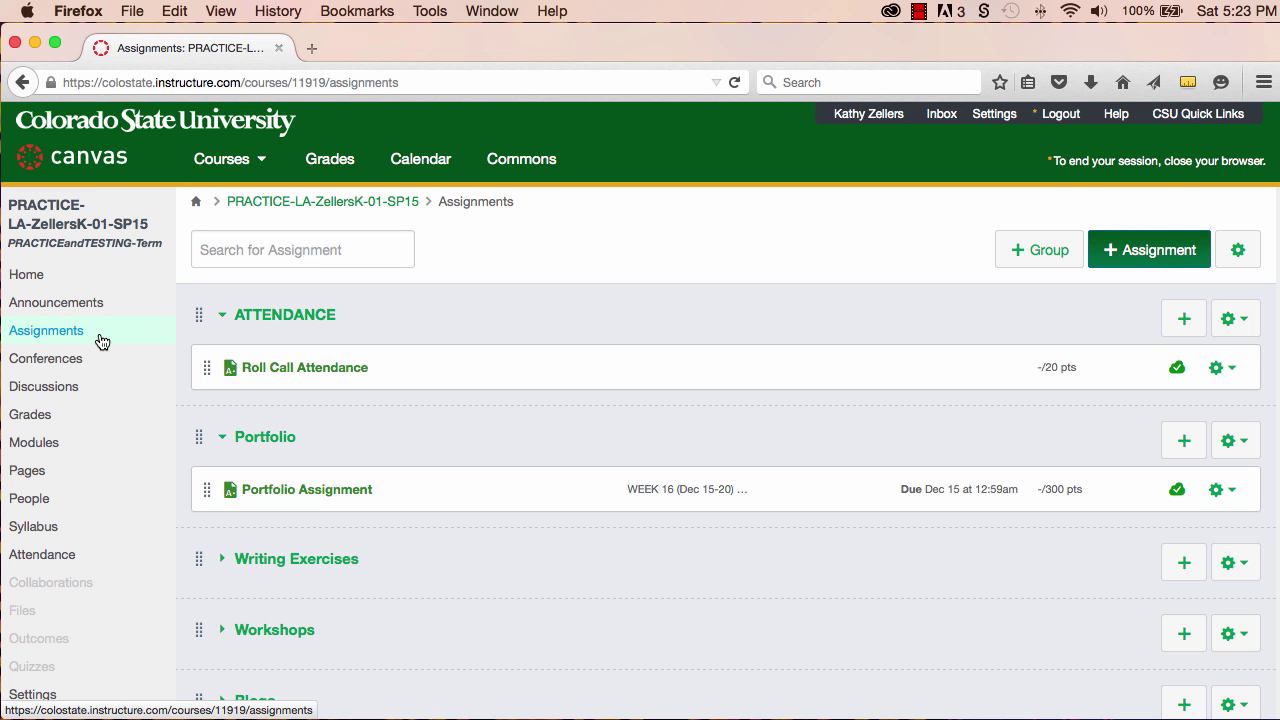
Step: Weight final grades by assignment group with Portfolio at 40% and ATTENDANCE at 0%, and save
left_click(1238, 250)
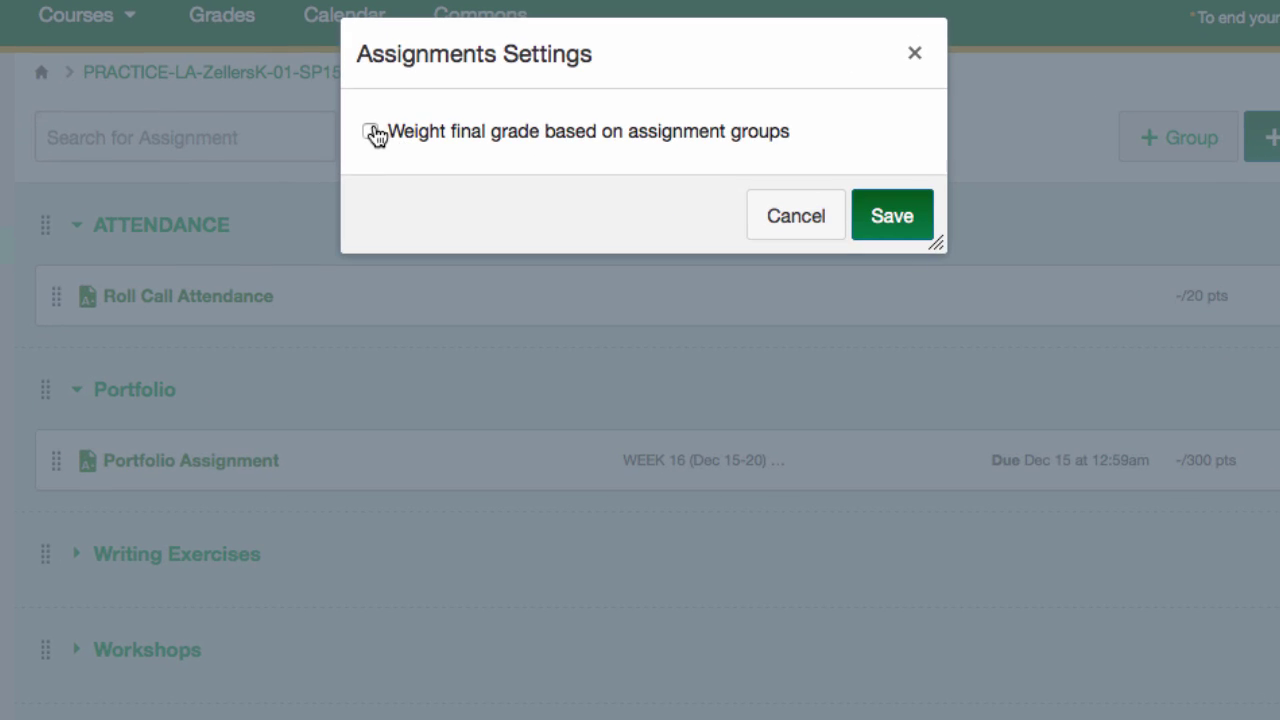
left_click(436, 239)
double_click(849, 294)
type("40")
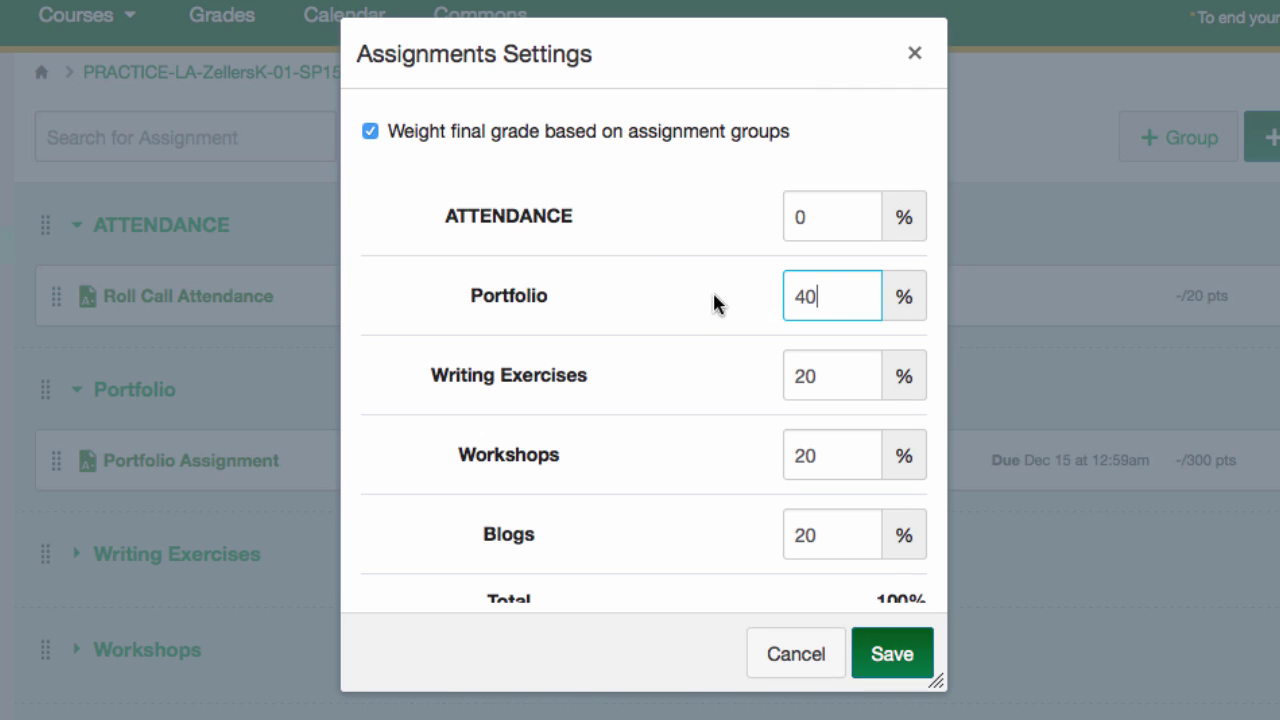
double_click(843, 222)
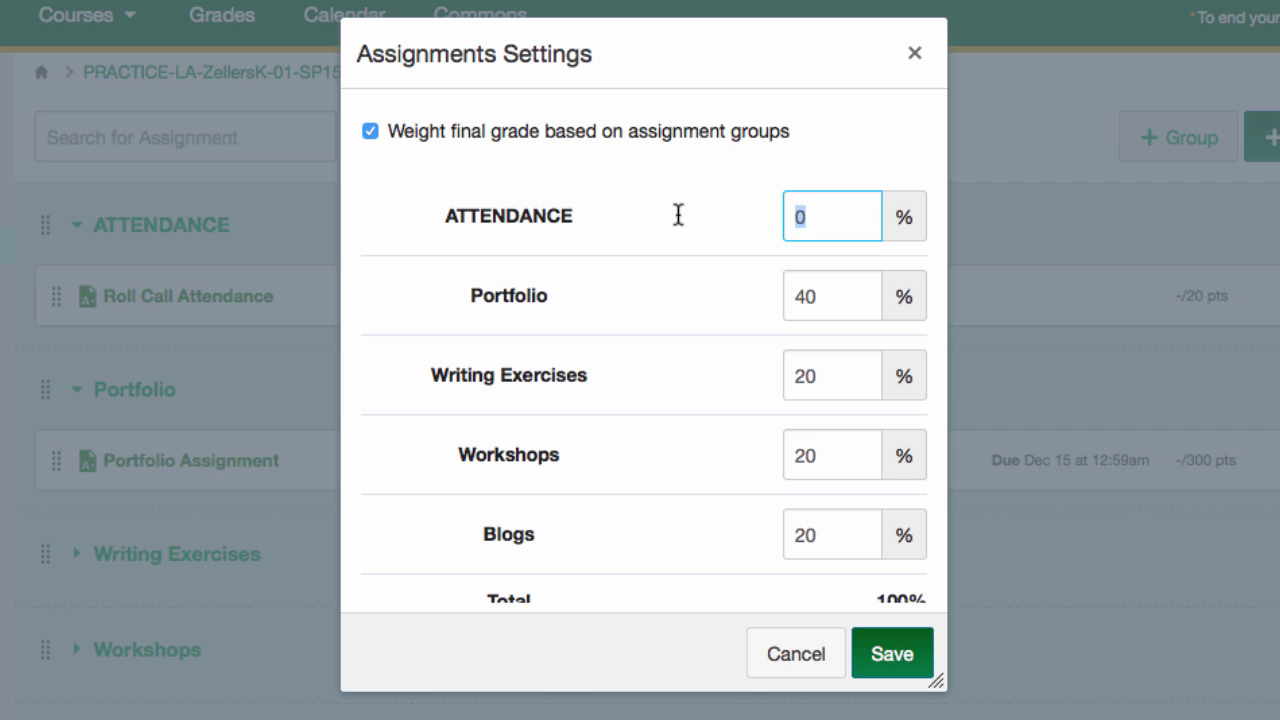
type("0")
scroll(777, 412, "down", 1)
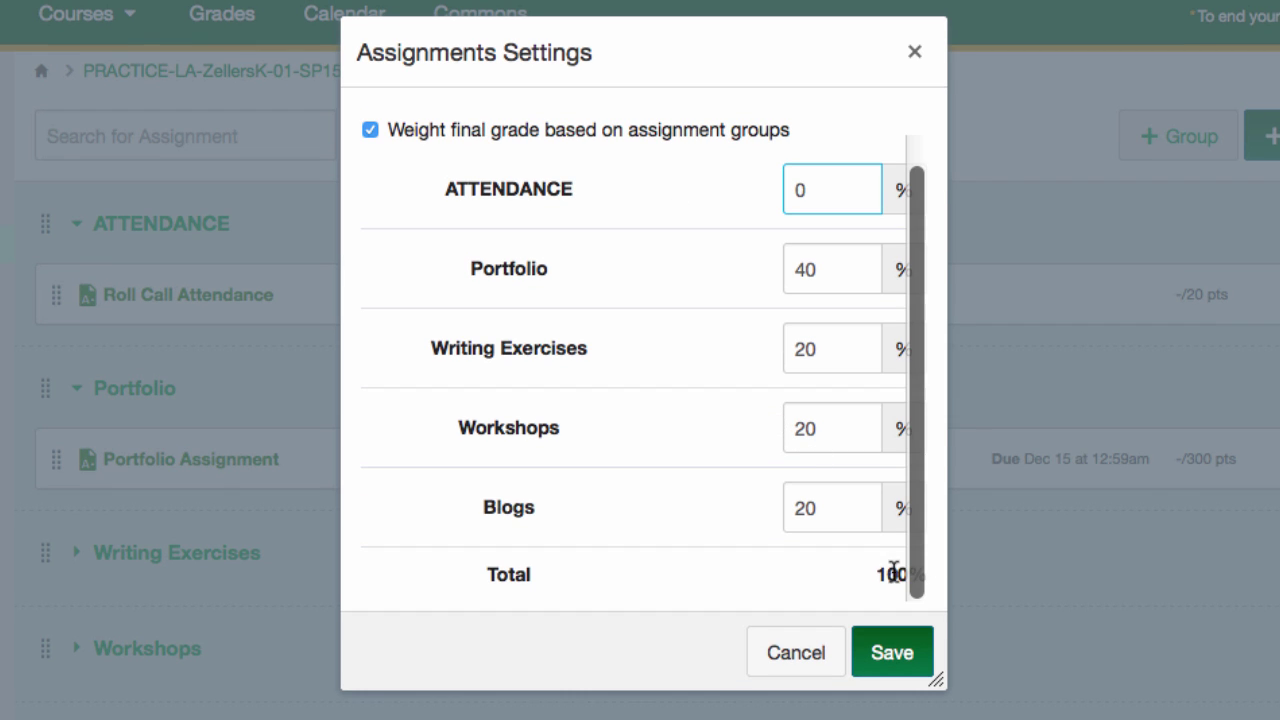
left_click(889, 655)
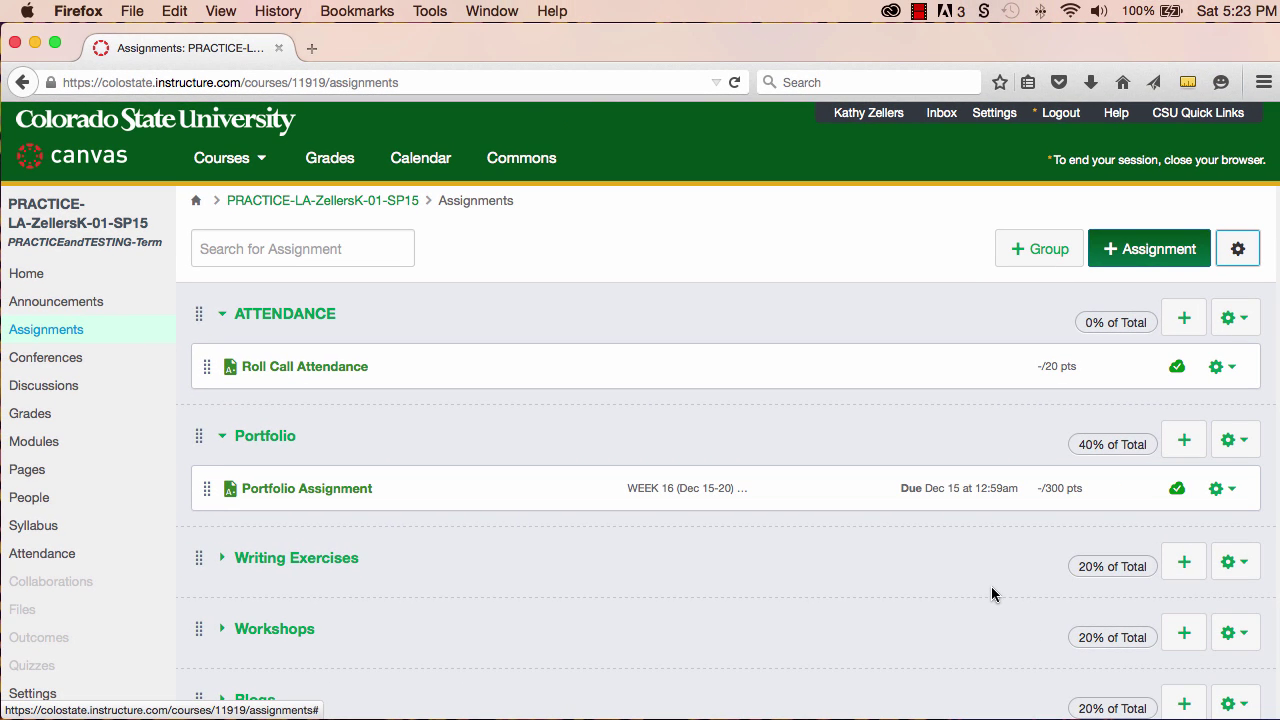
scroll(992, 583, "down", 3)
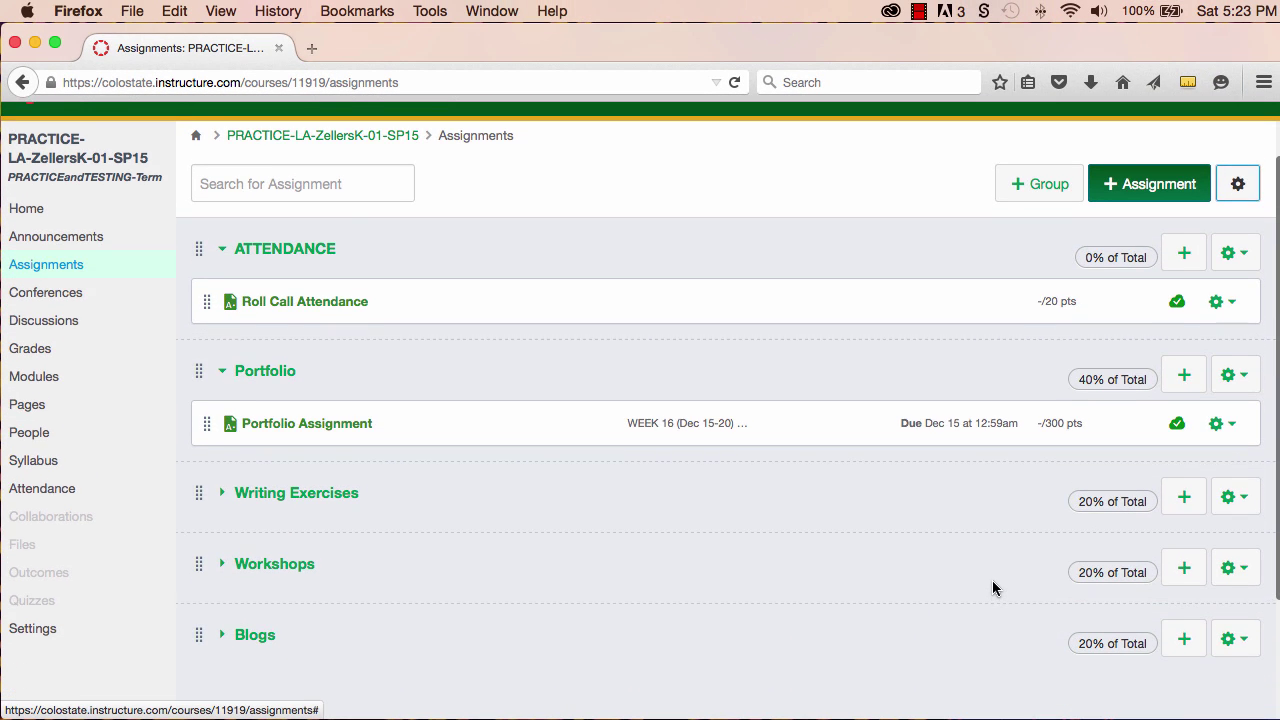
scroll(992, 581, "up", 1)
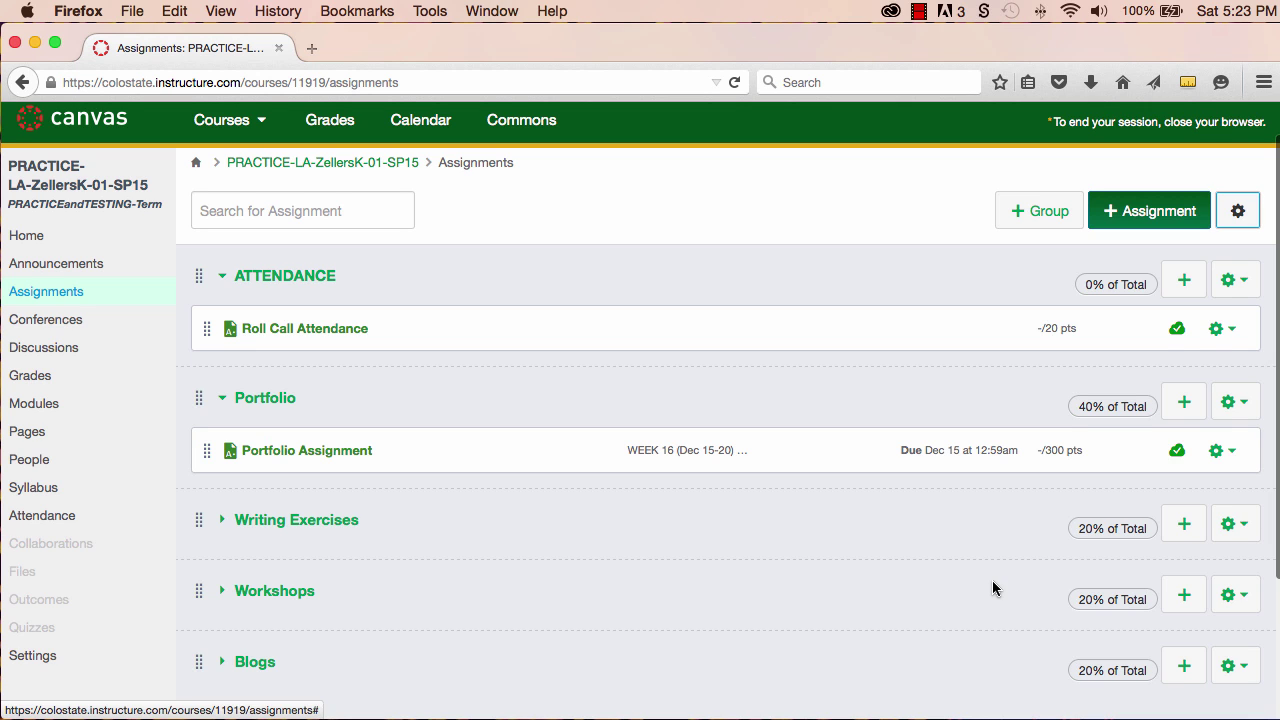
scroll(992, 588, "up", 1)
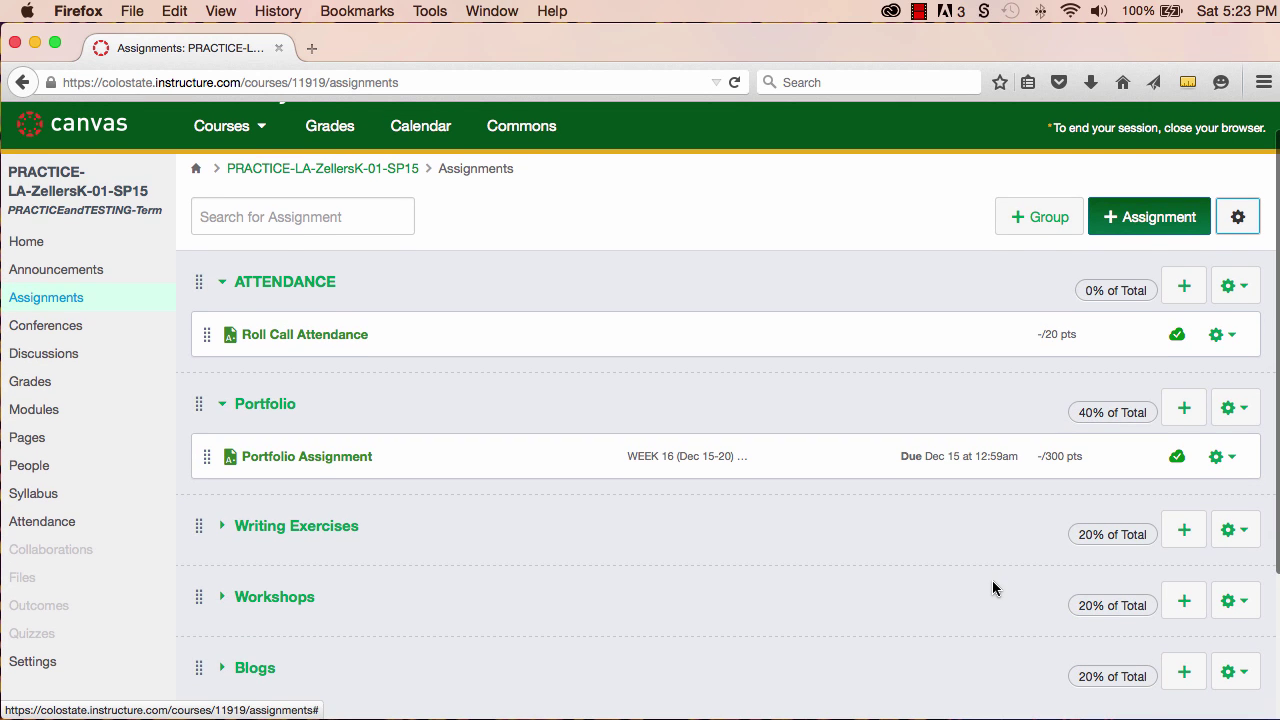